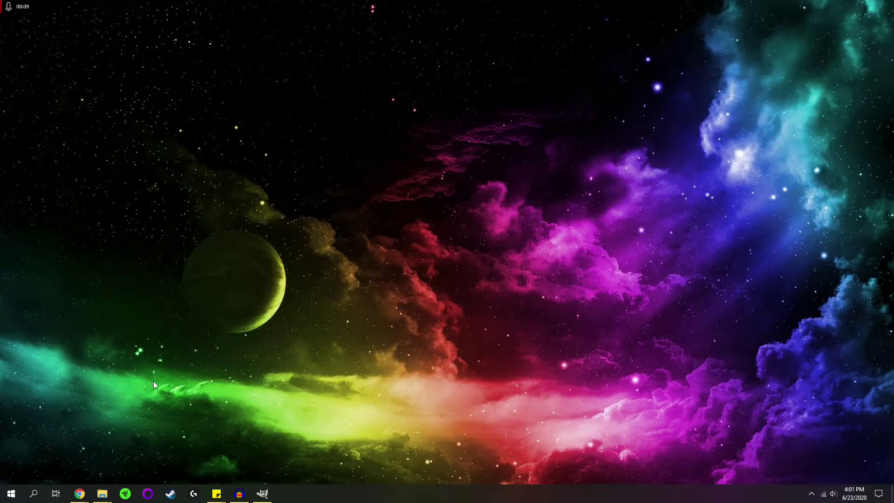
Step: Switch YouTube to the 'Glitch Art Tutorial - Databending in Audacity' video tab
{"action": "left_click", "coordinate": [236, 496]}
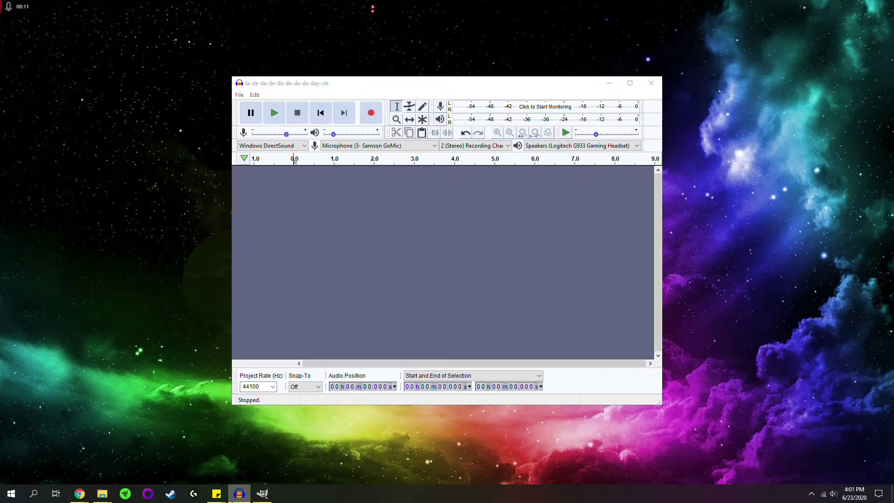
{"action": "left_click", "coordinate": [234, 499]}
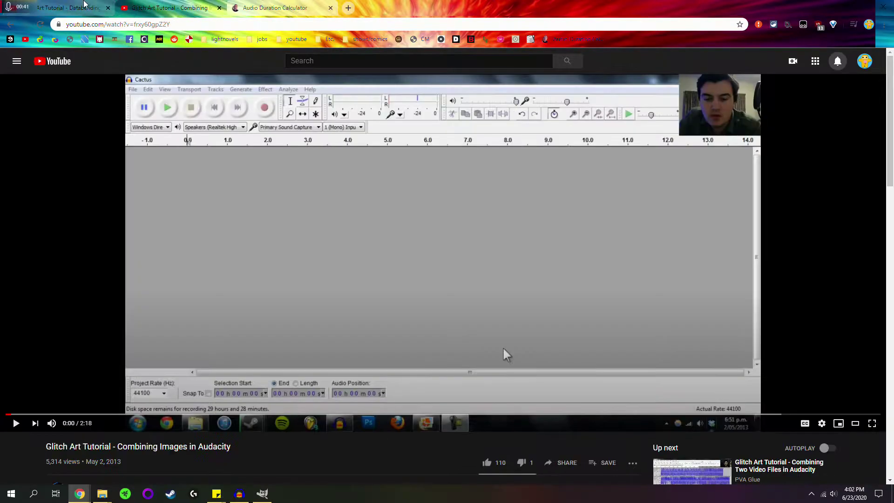
{"action": "left_click", "coordinate": [163, 13]}
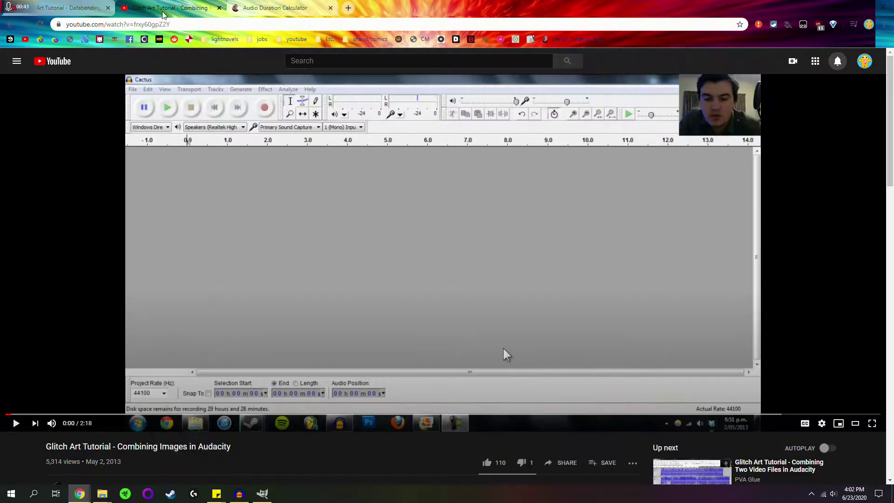
{"action": "left_click", "coordinate": [82, 7]}
{"action": "left_click", "coordinate": [161, 7]}
{"action": "left_click", "coordinate": [65, 8]}
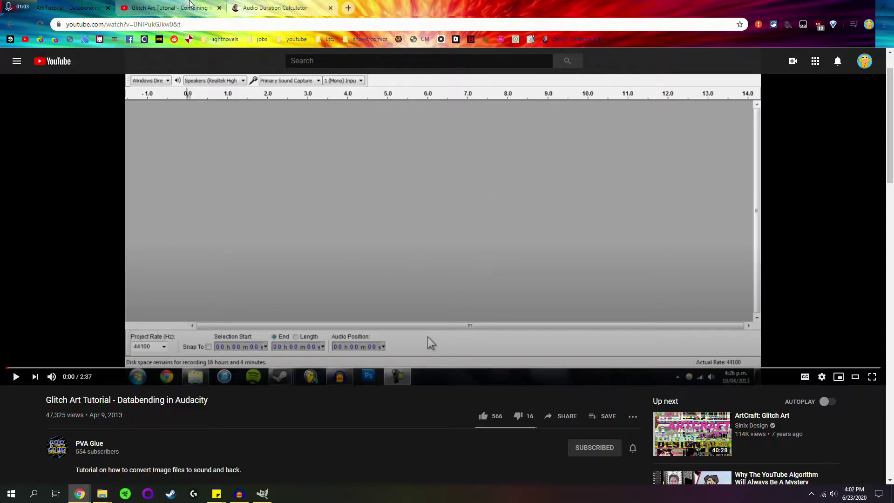
Step: Minimise the browser and import the WAV from 'mix test 3 (like 2 but wav)' into Audacity
{"action": "left_click", "coordinate": [837, 6]}
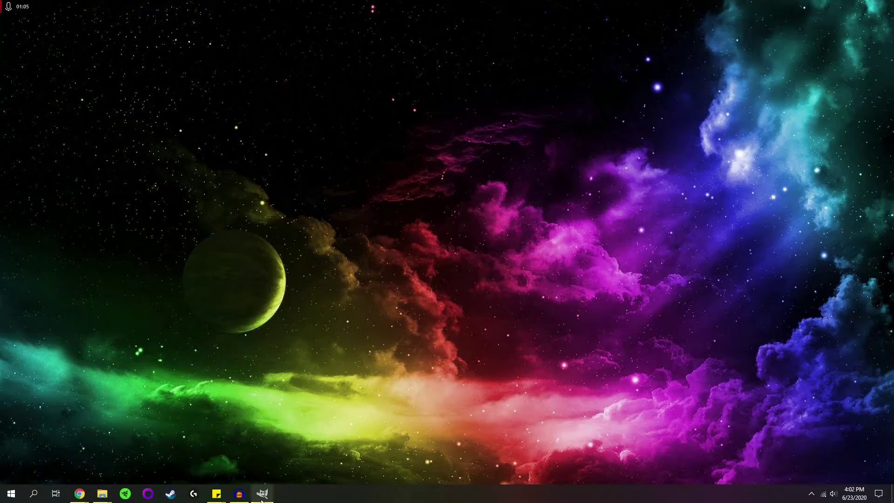
{"action": "left_click", "coordinate": [240, 493]}
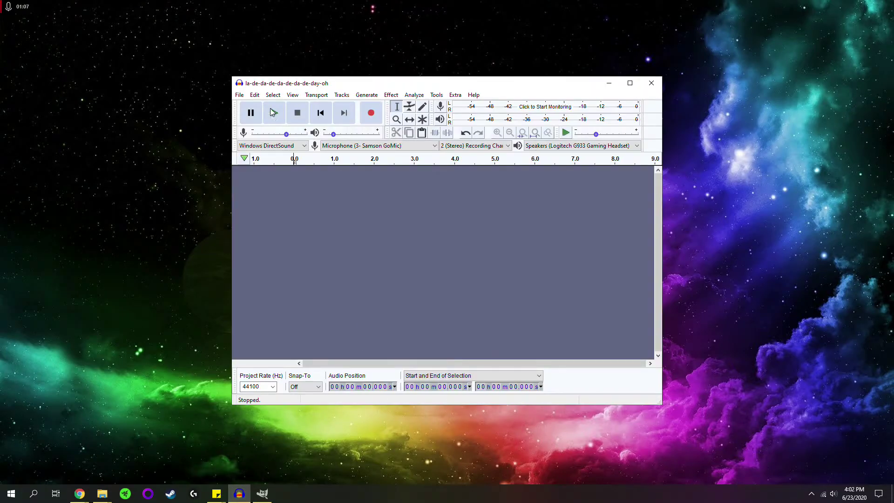
{"action": "left_click", "coordinate": [239, 95]}
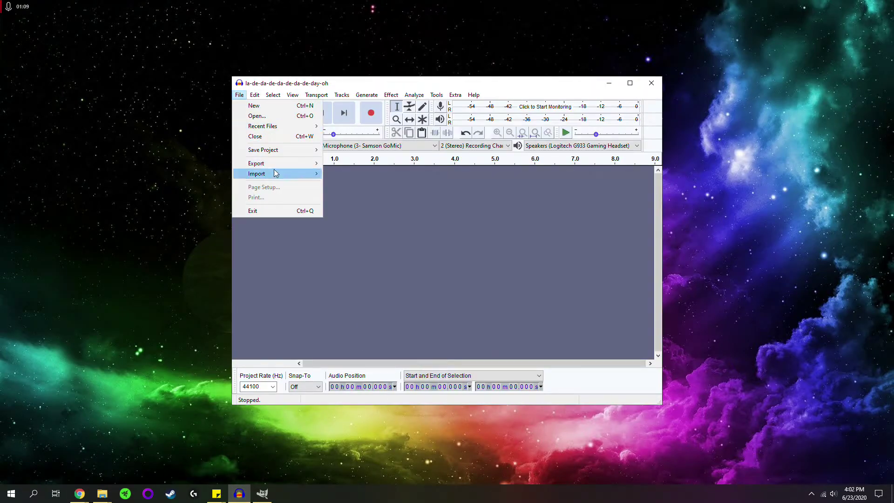
{"action": "mouse_move", "coordinate": [275, 174]}
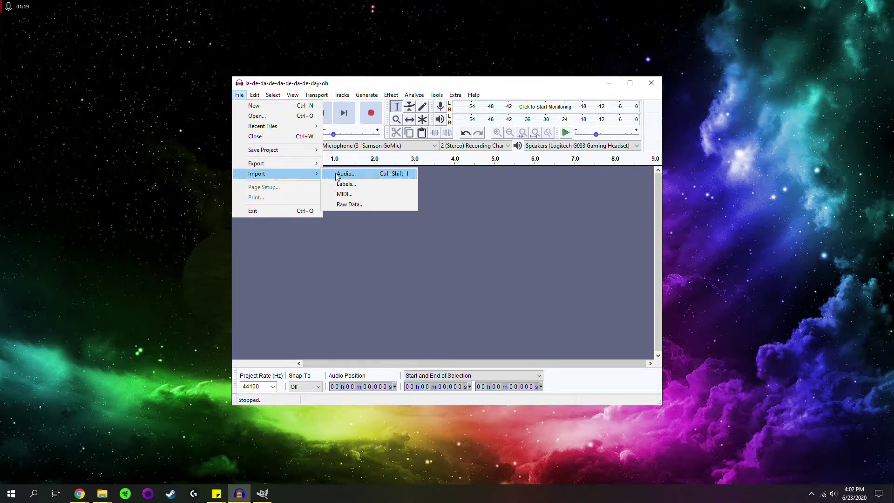
{"action": "left_click", "coordinate": [347, 174]}
{"action": "double_click", "coordinate": [401, 158]}
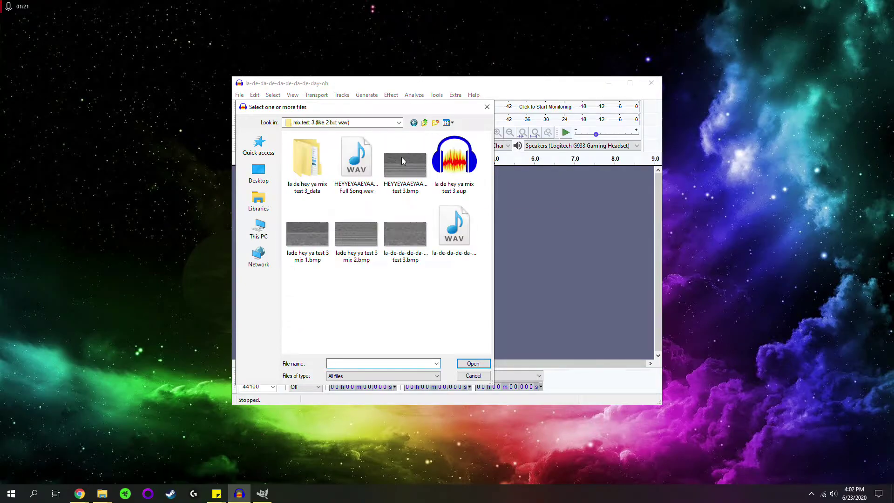
{"action": "double_click", "coordinate": [449, 230]}
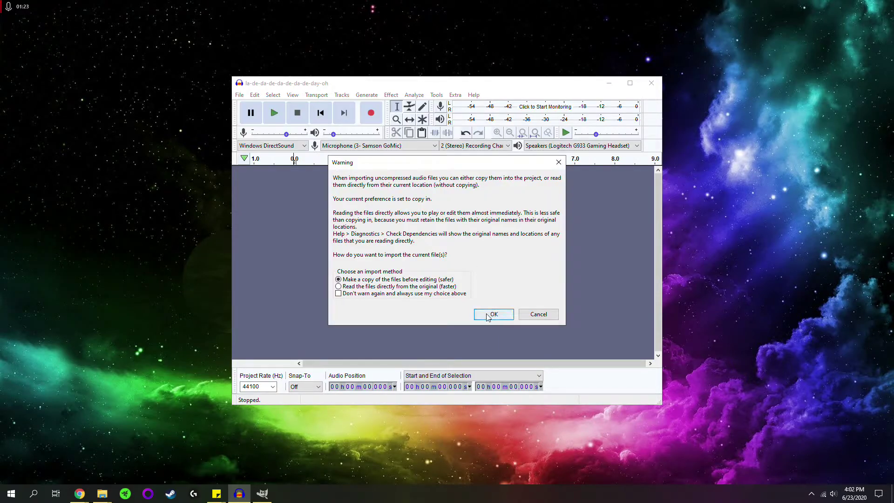
{"action": "left_click", "coordinate": [486, 314]}
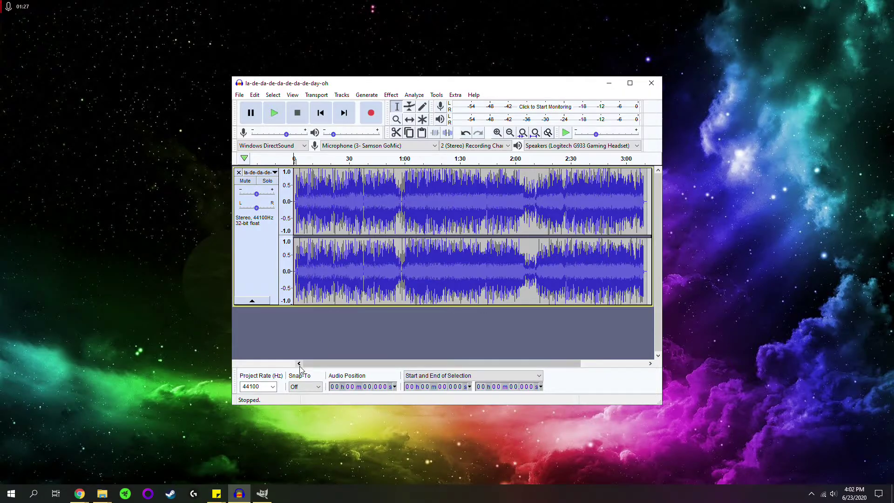
{"action": "left_click_drag", "start_coordinate": [314, 368], "coordinate": [393, 367]}
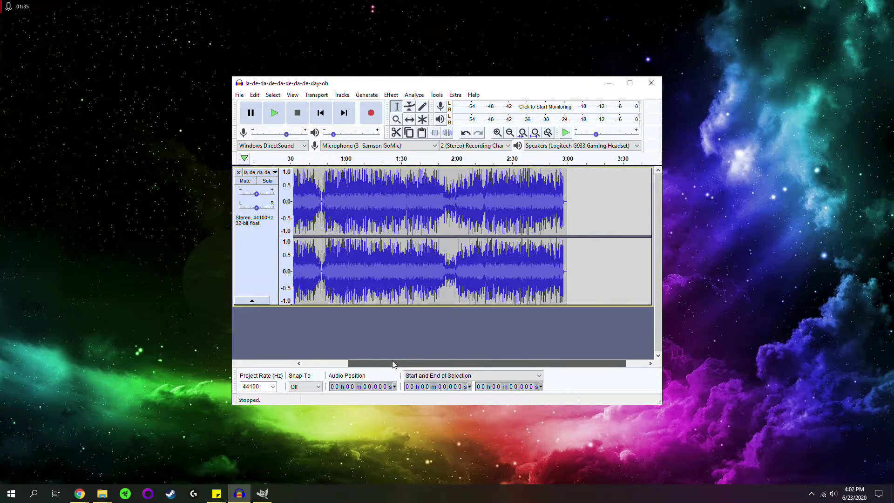
{"action": "left_click", "coordinate": [313, 363]}
{"action": "left_click_drag", "start_coordinate": [313, 366], "coordinate": [471, 355]}
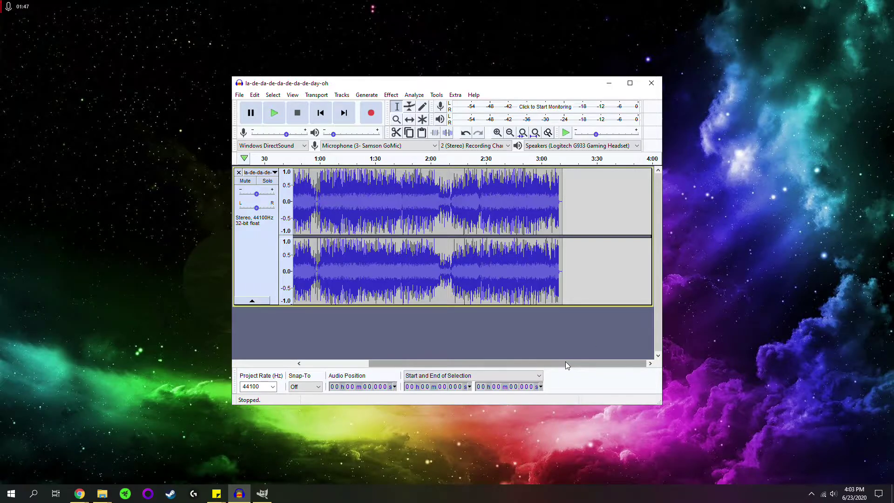
{"action": "left_click_drag", "start_coordinate": [566, 361], "coordinate": [401, 351]}
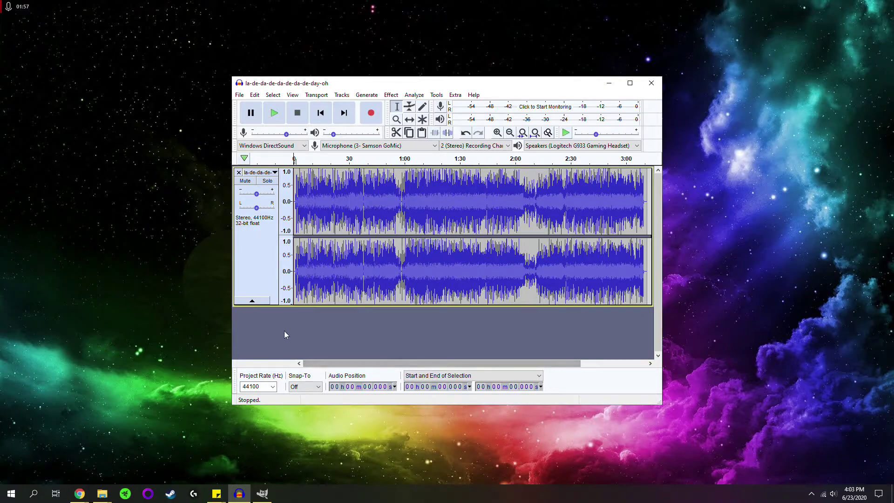
{"action": "left_click_drag", "start_coordinate": [549, 365], "coordinate": [642, 365]}
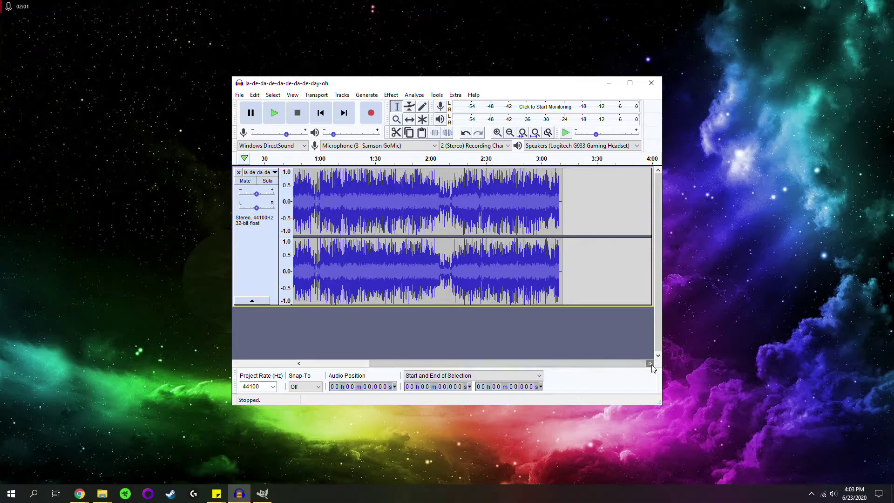
{"action": "left_click_drag", "start_coordinate": [611, 361], "coordinate": [533, 360]}
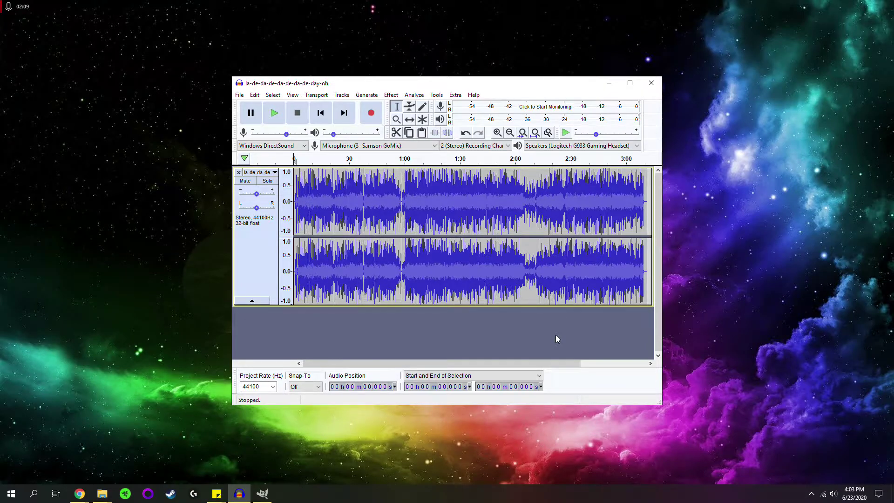
{"action": "left_click_drag", "start_coordinate": [563, 363], "coordinate": [628, 365]}
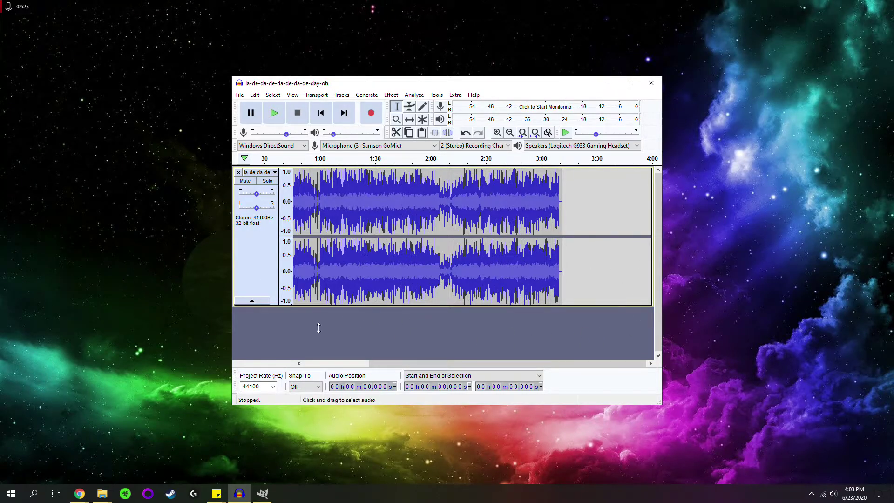
Step: Create a new 3500×2500 px GIMP image, keeping 8-bit integer precision and Transparency fill
{"action": "left_click", "coordinate": [262, 492]}
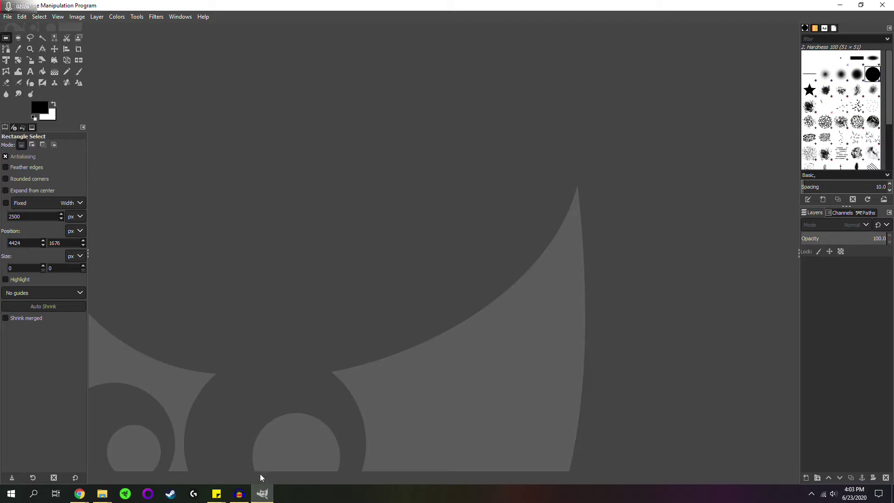
{"action": "left_click", "coordinate": [6, 18]}
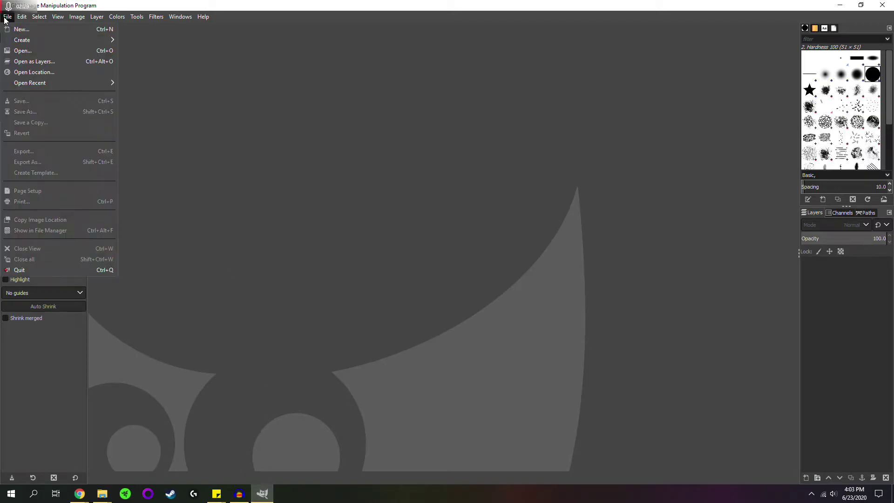
{"action": "left_click", "coordinate": [9, 30]}
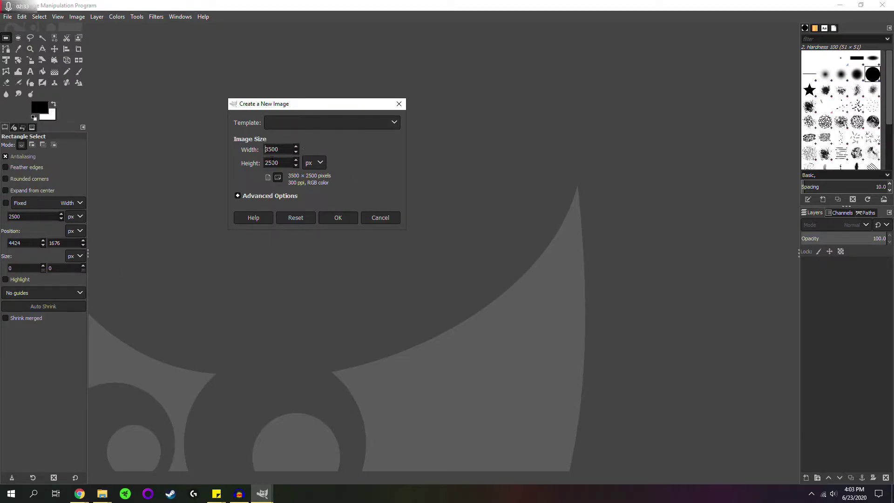
{"action": "left_click", "coordinate": [264, 197]}
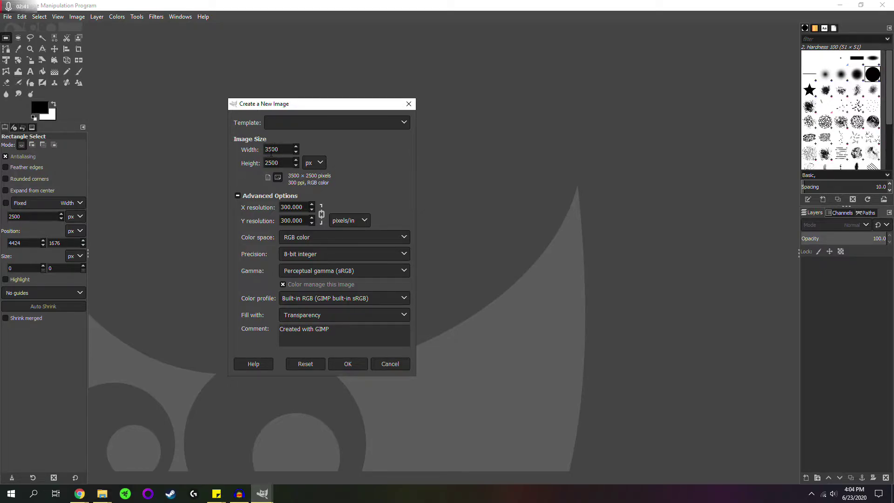
{"action": "left_click", "coordinate": [307, 256]}
{"action": "left_click", "coordinate": [306, 255]}
{"action": "left_click", "coordinate": [306, 315]}
{"action": "left_click", "coordinate": [305, 314]}
{"action": "left_click", "coordinate": [304, 315]}
{"action": "left_click", "coordinate": [301, 362]}
{"action": "left_click", "coordinate": [357, 365]}
Step: Export the blank image under the name example.bmp
{"action": "left_click", "coordinate": [7, 17]}
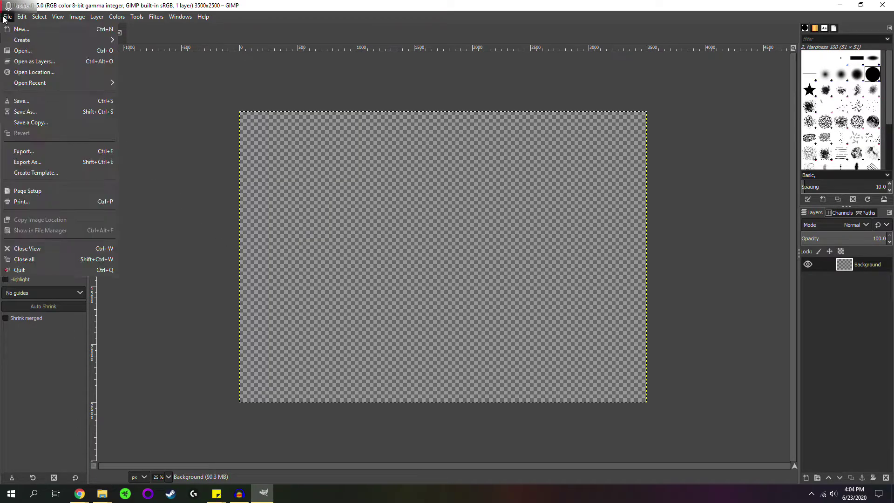
{"action": "left_click", "coordinate": [41, 163]}
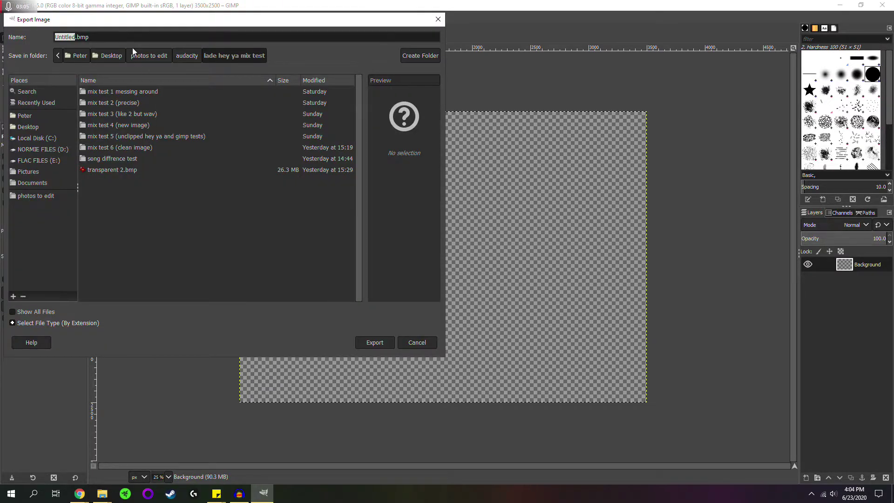
{"action": "left_click", "coordinate": [116, 37]}
{"action": "double_click", "coordinate": [71, 37]}
{"action": "type", "text": "example"}
{"action": "left_click", "coordinate": [381, 343]}
Step: Choose the 24 bits R8 G8 B8 format in the BMP export options
{"action": "left_click", "coordinate": [410, 267]}
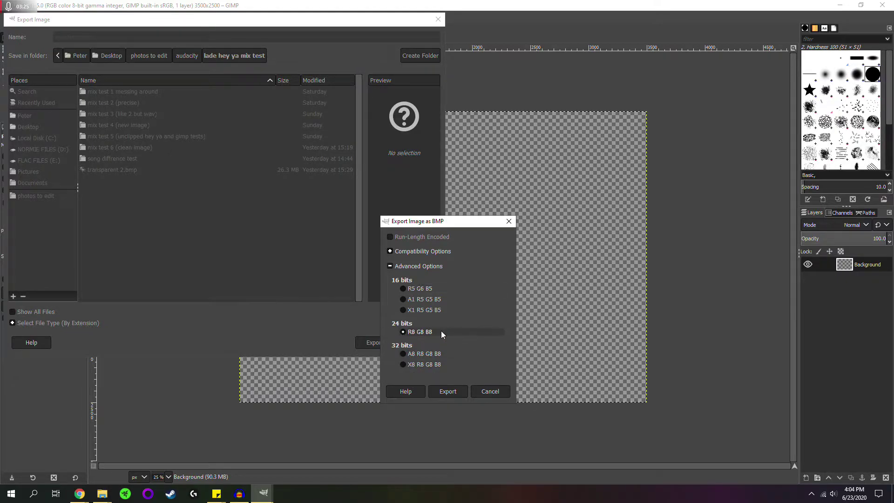
{"action": "left_click", "coordinate": [405, 267]}
{"action": "left_click", "coordinate": [405, 266]}
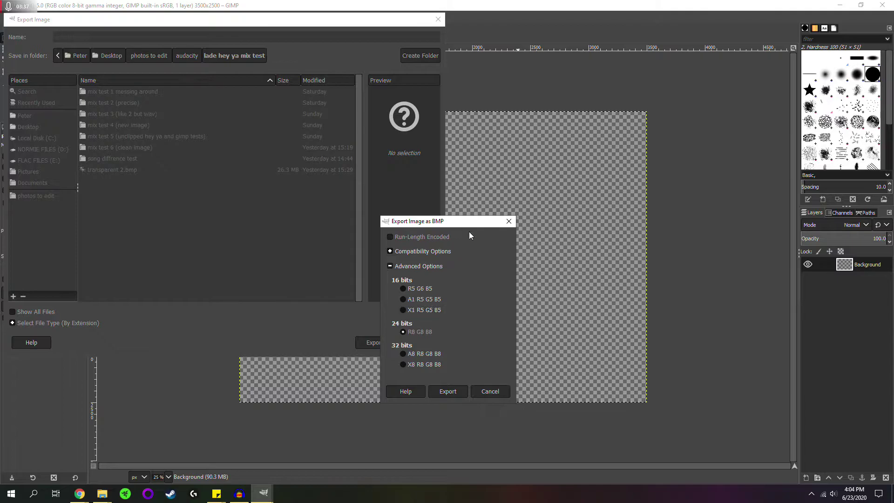
Step: Write example.bmp with the 24-bit format and switch back to Audacity
{"action": "left_click", "coordinate": [447, 391]}
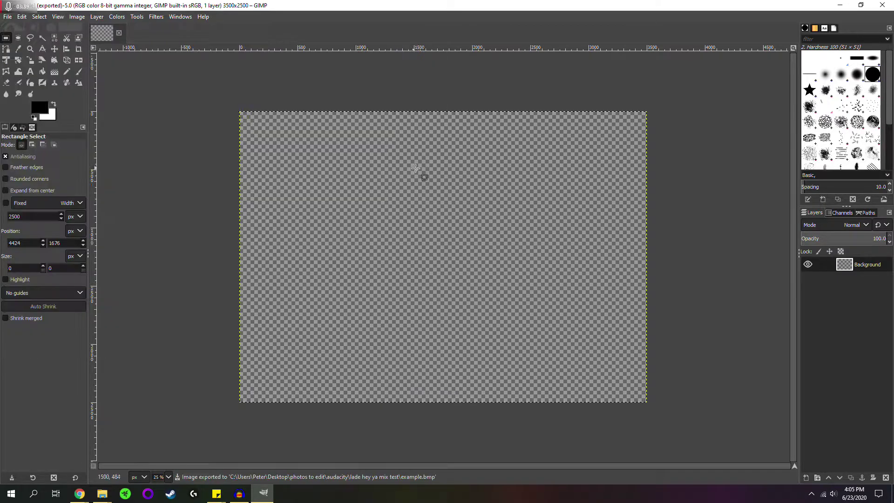
{"action": "left_click", "coordinate": [102, 493]}
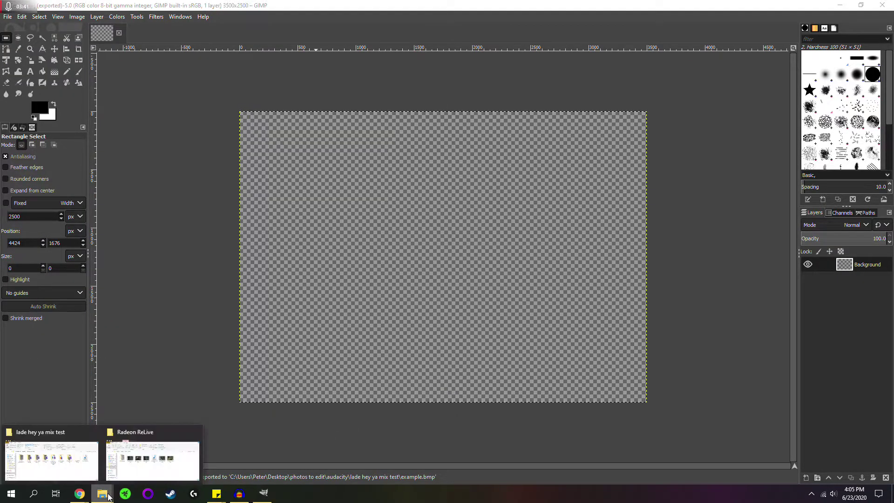
{"action": "left_click", "coordinate": [240, 494]}
Step: Choose example.bmp in the lade hey ya mix test folder for raw data import
{"action": "left_click", "coordinate": [239, 95]}
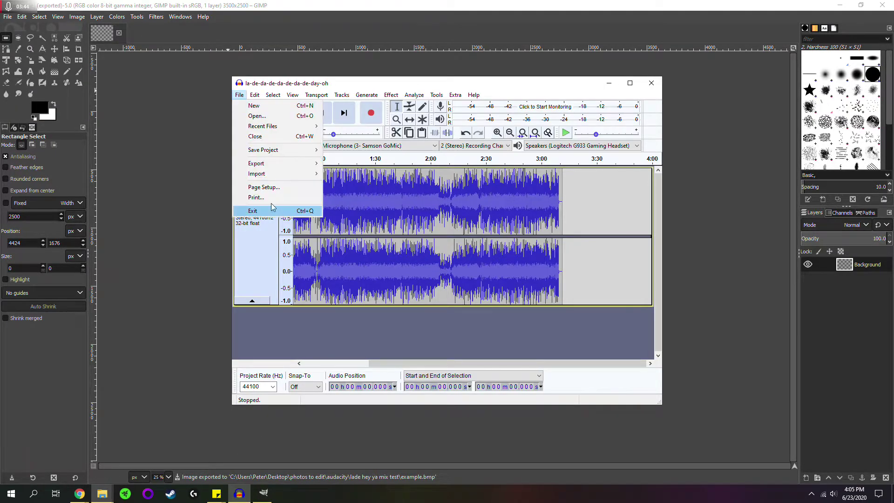
{"action": "mouse_move", "coordinate": [307, 173]}
{"action": "left_click", "coordinate": [350, 204]}
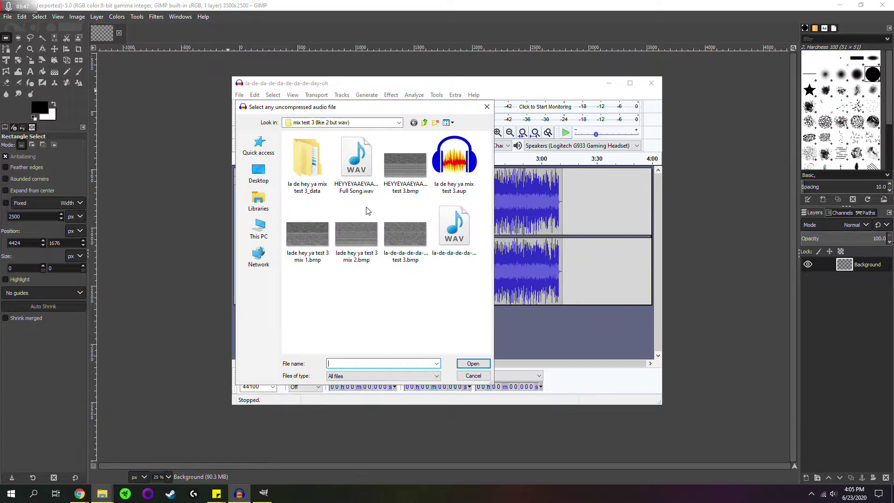
{"action": "key", "text": "BackSpace"}
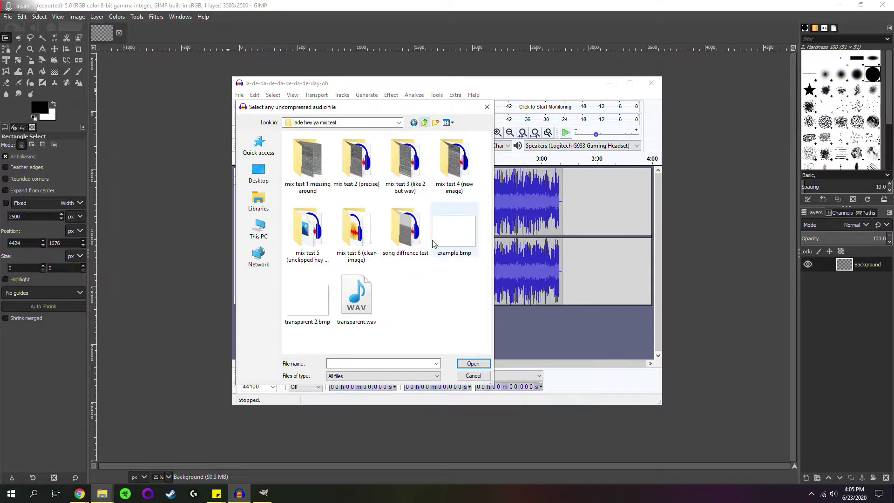
{"action": "left_click", "coordinate": [437, 256]}
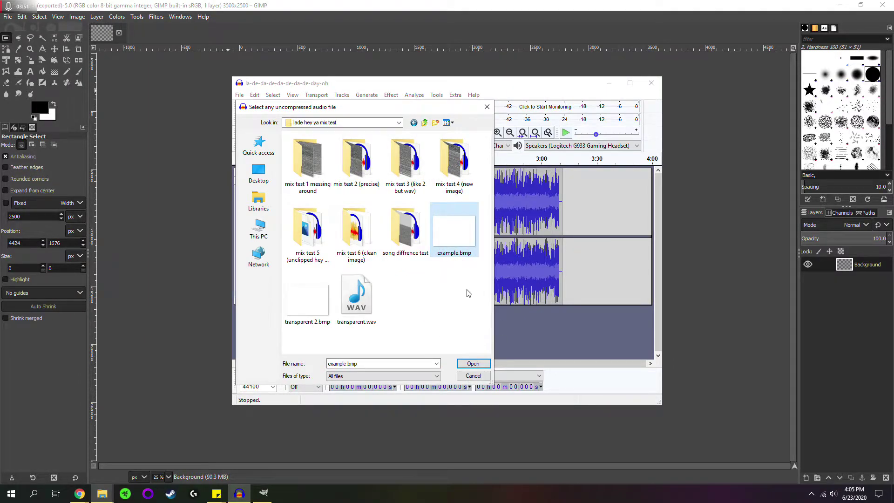
{"action": "left_click", "coordinate": [472, 364]}
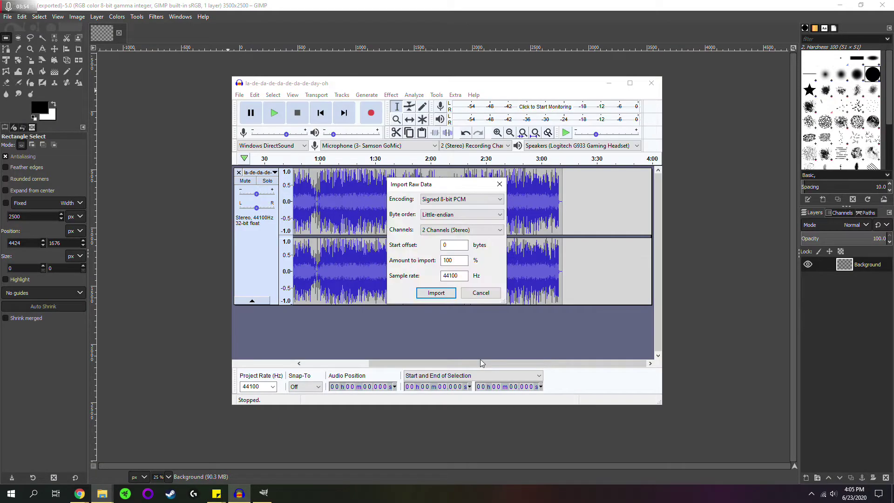
Step: Set raw import to U-Law encoding, little-endian, 2 channels (stereo), 44100 Hz
{"action": "left_click", "coordinate": [455, 200]}
{"action": "left_click", "coordinate": [445, 260]}
{"action": "left_click", "coordinate": [438, 215]}
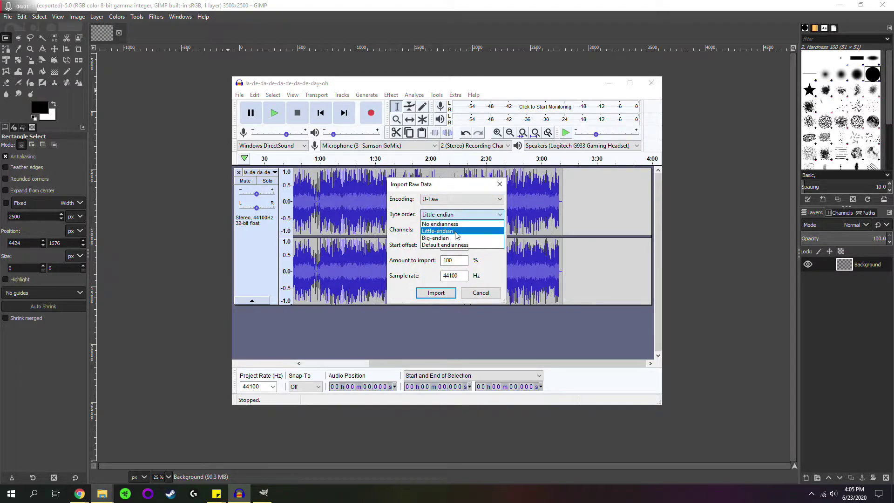
{"action": "left_click", "coordinate": [460, 231]}
{"action": "left_click", "coordinate": [438, 233]}
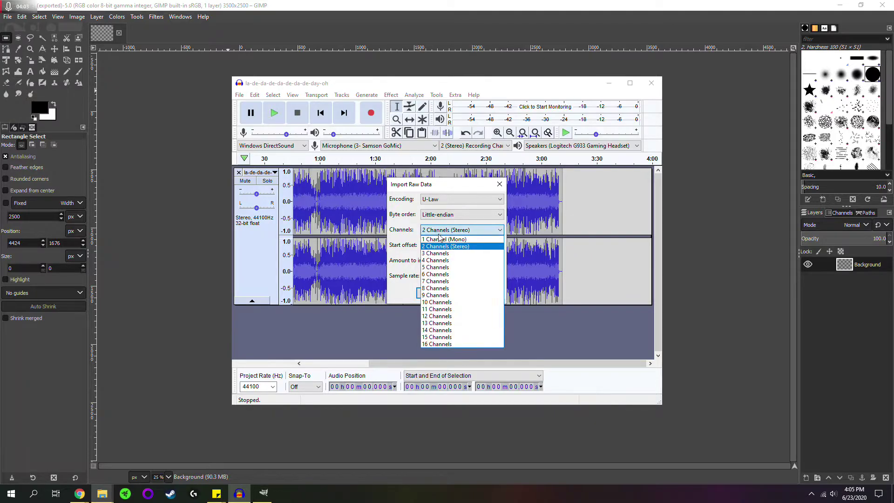
{"action": "left_click", "coordinate": [445, 246]}
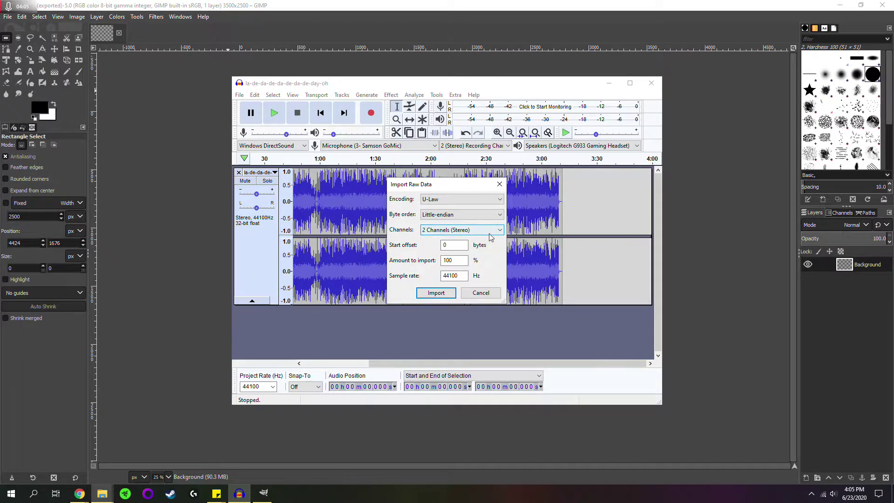
{"action": "left_click", "coordinate": [453, 232]}
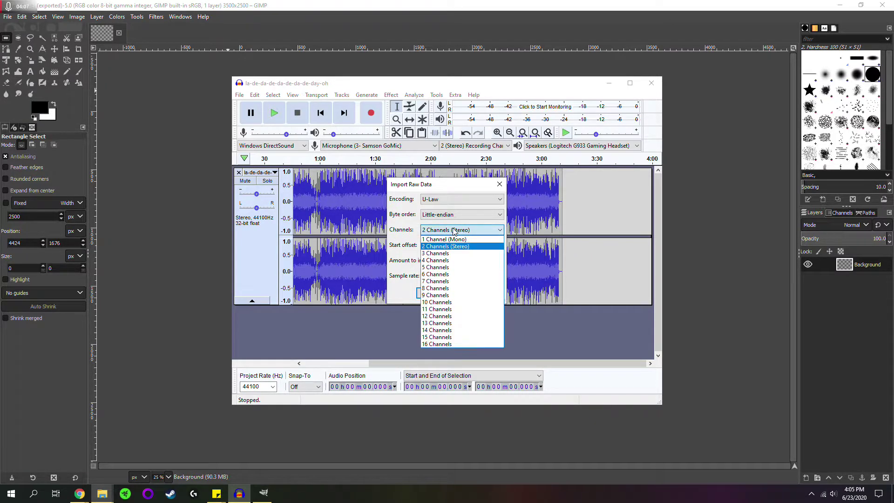
{"action": "left_click", "coordinate": [454, 232]}
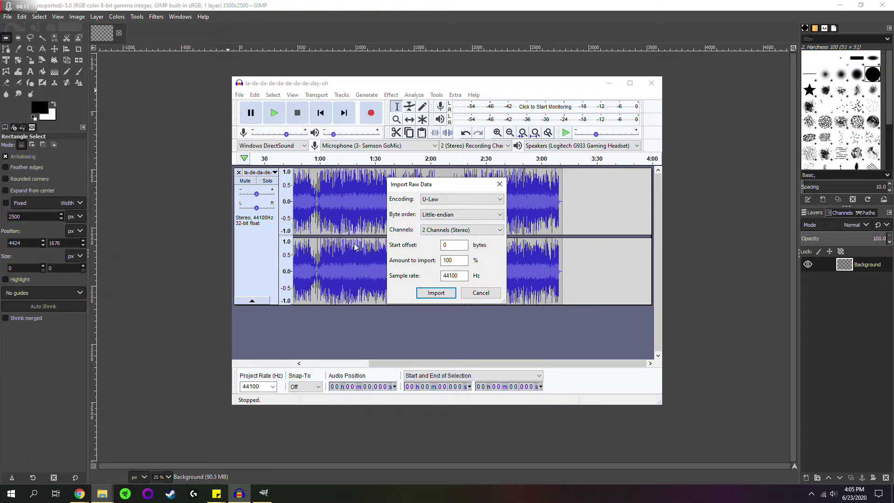
Step: Import the raw data as the example track and mark its end at 4:57.620
{"action": "left_click", "coordinate": [436, 292]}
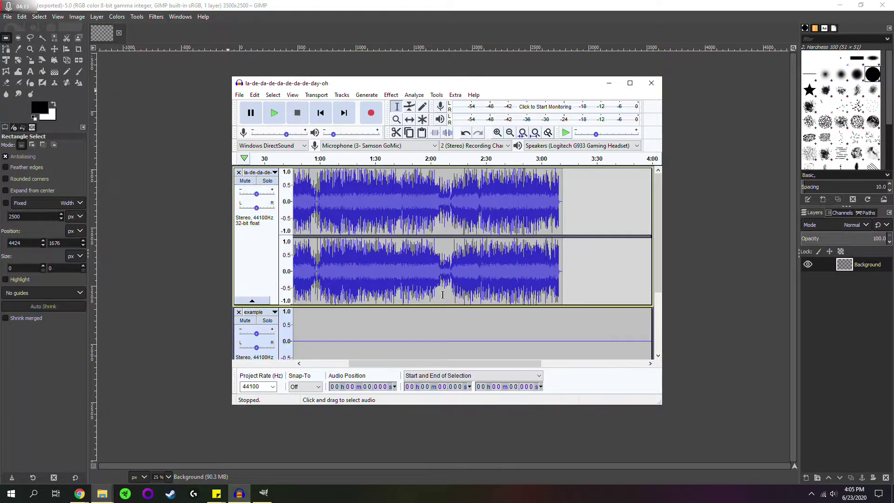
{"action": "scroll", "coordinate": [442, 294], "scroll_direction": "down", "scroll_amount": 4}
{"action": "left_click_drag", "start_coordinate": [440, 361], "coordinate": [596, 368]}
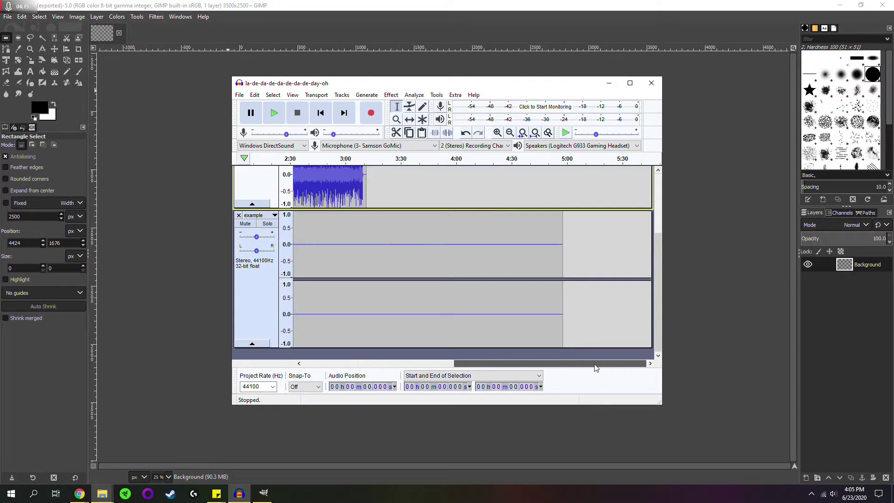
{"action": "scroll", "coordinate": [565, 180], "scroll_direction": "up", "scroll_amount": 5}
{"action": "scroll", "coordinate": [562, 310], "scroll_direction": "down", "scroll_amount": 3}
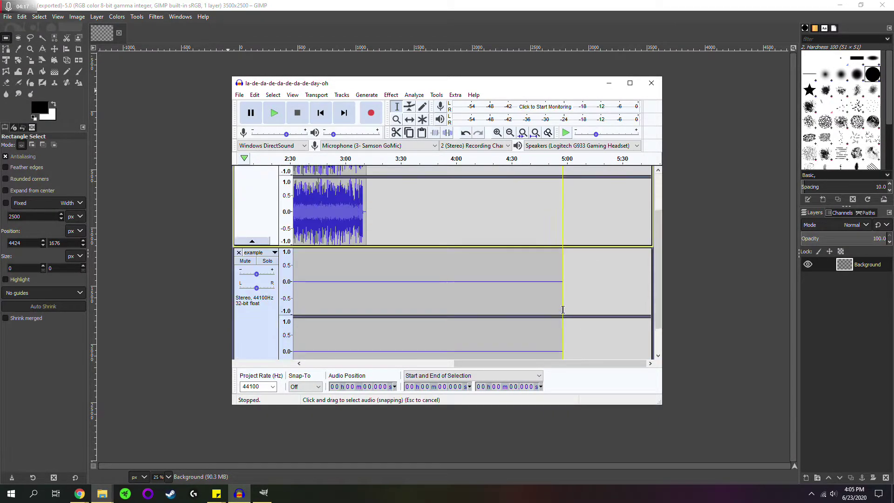
{"action": "left_click", "coordinate": [563, 309]}
Step: Review the tracks, then bring the GIMP window back to the front
{"action": "scroll", "coordinate": [562, 309], "scroll_direction": "down", "scroll_amount": 1}
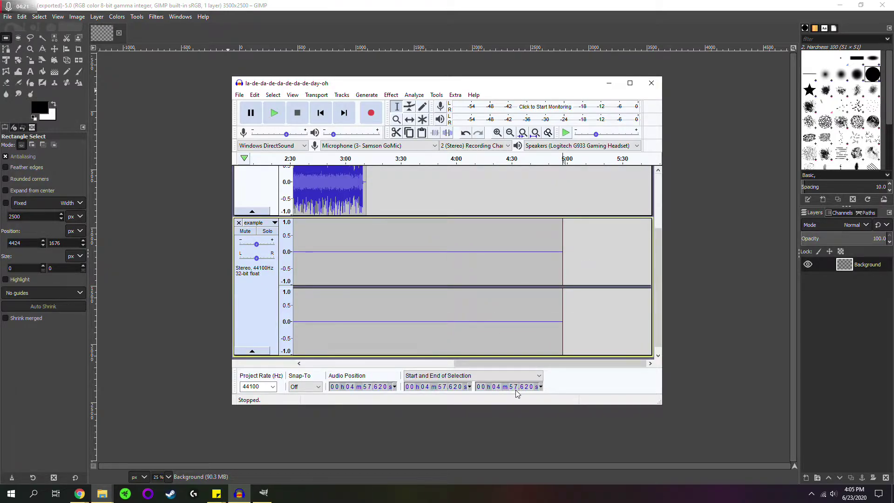
{"action": "scroll", "coordinate": [571, 269], "scroll_direction": "up", "scroll_amount": 2}
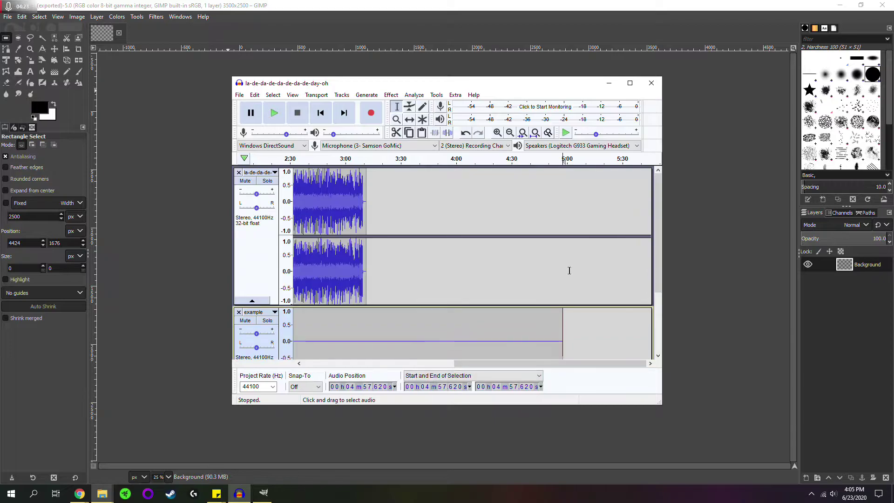
{"action": "scroll", "coordinate": [569, 264], "scroll_direction": "down", "scroll_amount": 3}
{"action": "scroll", "coordinate": [566, 250], "scroll_direction": "up", "scroll_amount": 3}
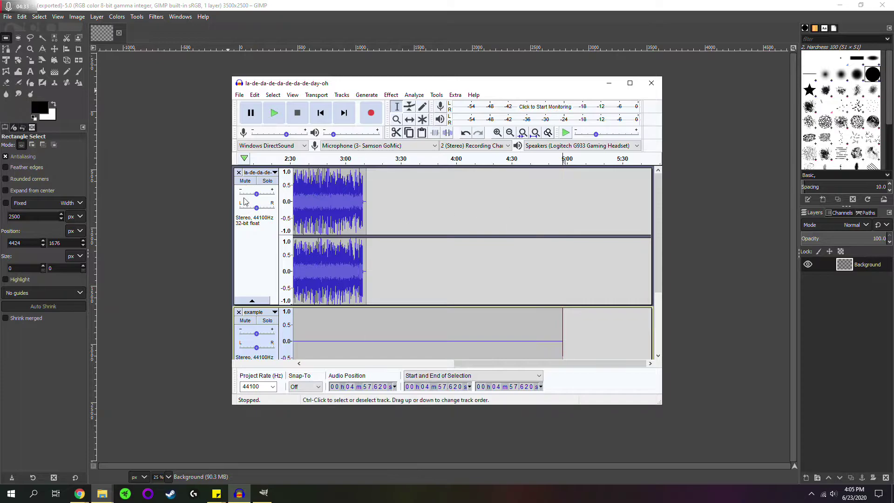
{"action": "left_click", "coordinate": [171, 180]}
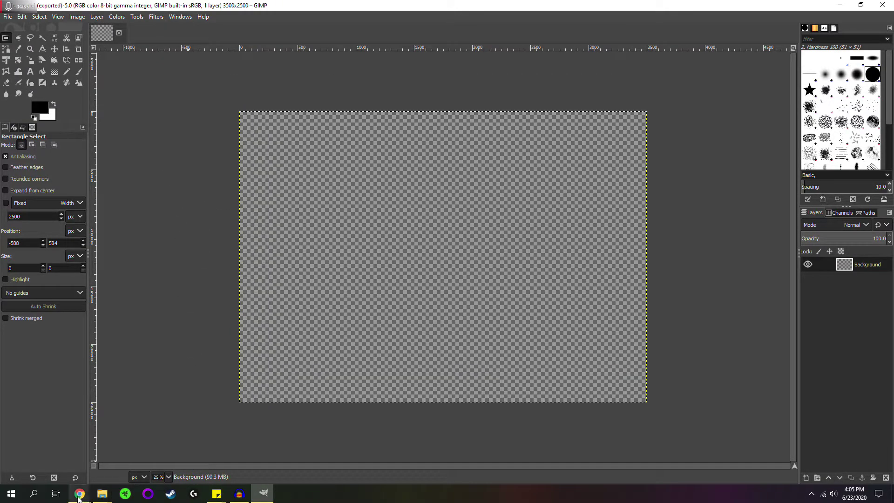
Step: Show the Audio Duration Calculator with 26250122 bytes, 44.1 kHz, 8-bit, stereo
{"action": "mouse_move", "coordinate": [81, 494]}
{"action": "left_click", "coordinate": [113, 454]}
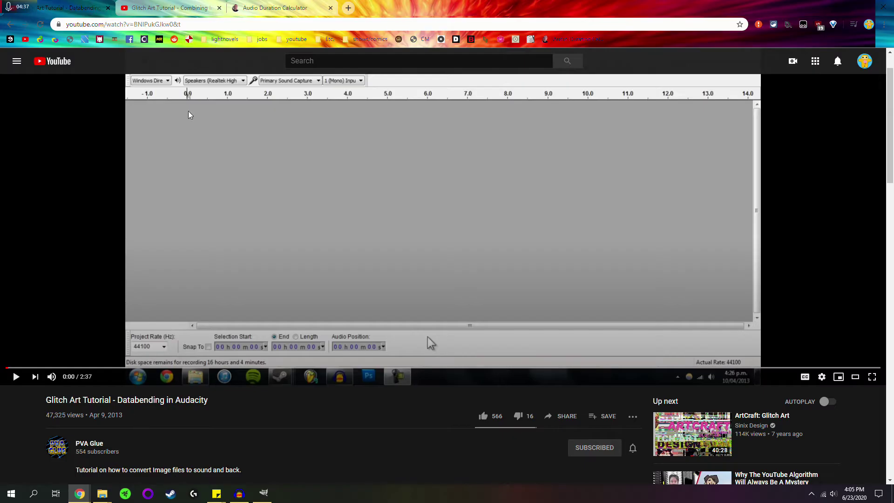
{"action": "left_click", "coordinate": [279, 8]}
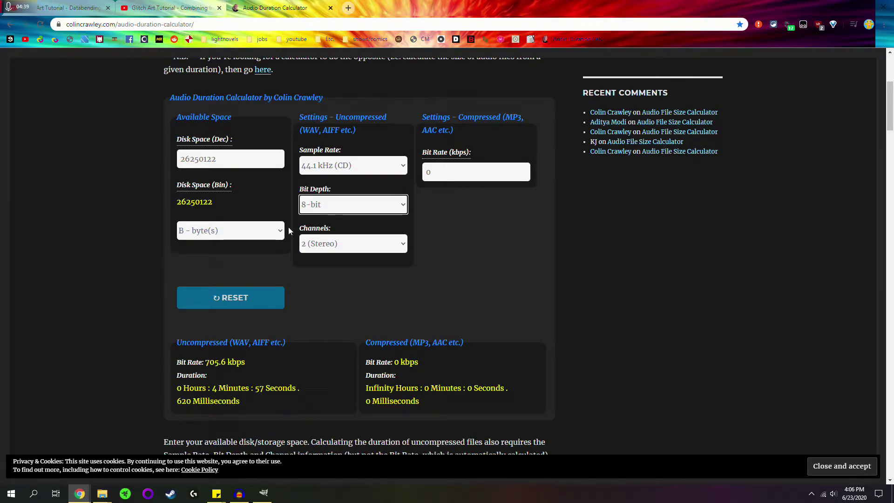
{"action": "scroll", "coordinate": [289, 231], "scroll_direction": "up", "scroll_amount": 5}
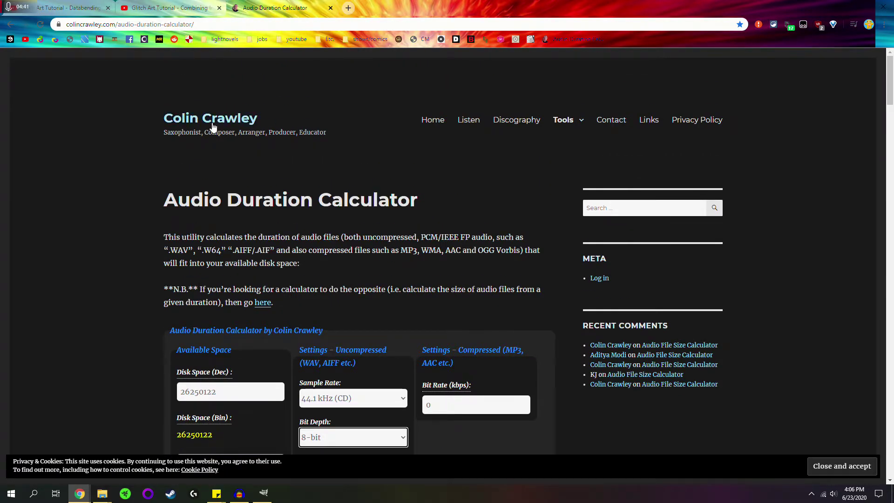
{"action": "scroll", "coordinate": [260, 177], "scroll_direction": "down", "scroll_amount": 1}
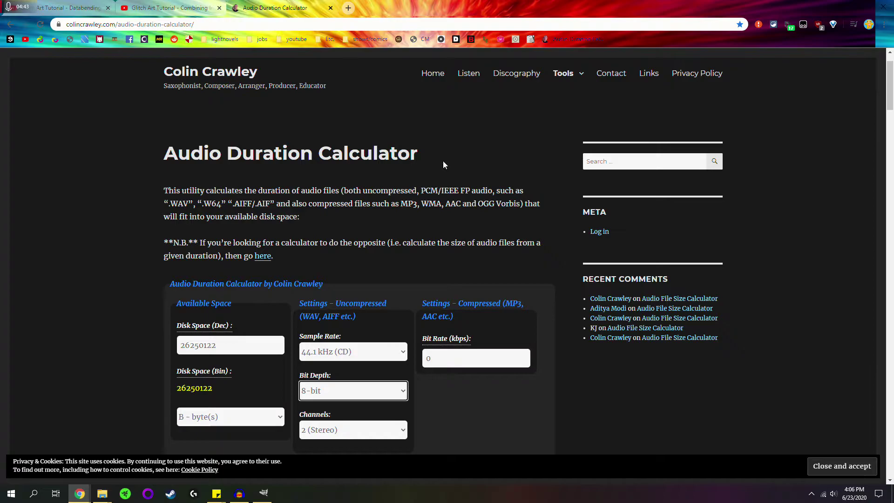
{"action": "scroll", "coordinate": [444, 161], "scroll_direction": "down", "scroll_amount": 2}
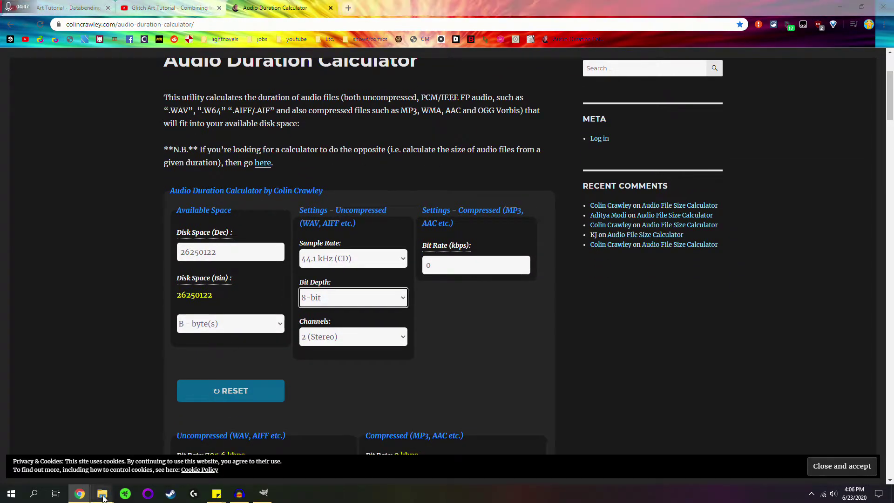
Step: Open example.bmp's Properties and select its 26,250,122-byte size
{"action": "mouse_move", "coordinate": [102, 494]}
{"action": "left_click", "coordinate": [51, 454]}
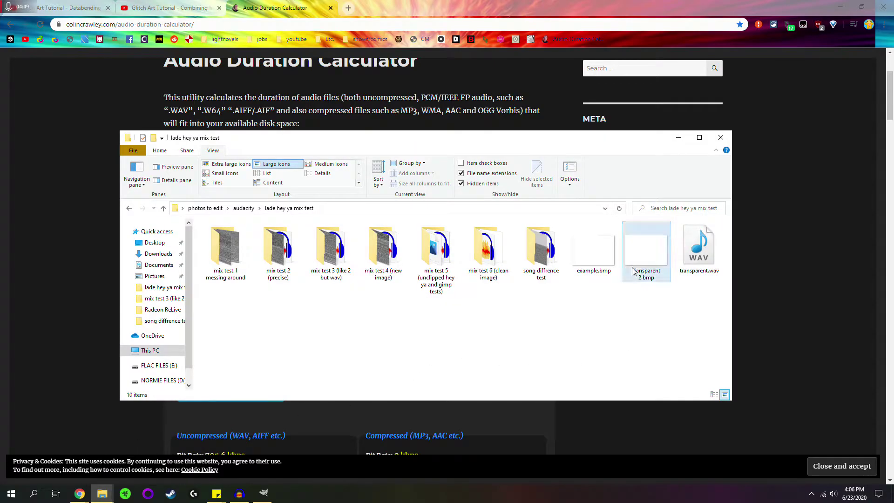
{"action": "right_click", "coordinate": [604, 251]}
{"action": "left_click", "coordinate": [635, 471]}
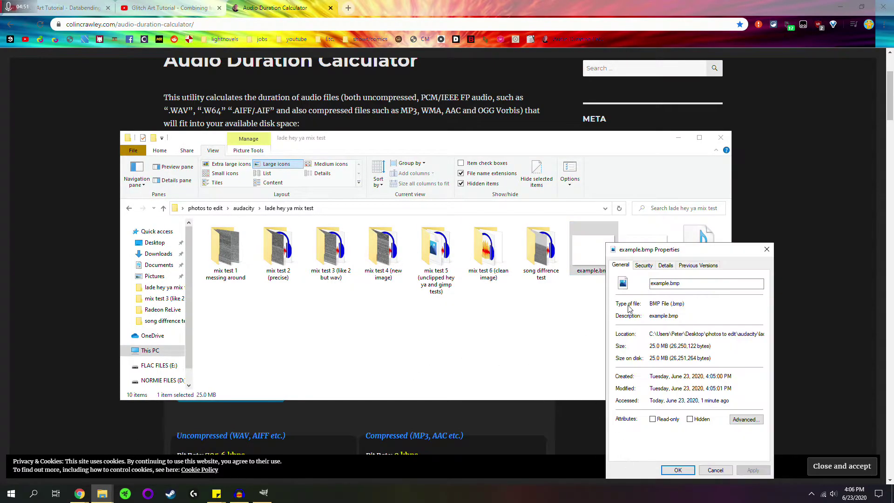
{"action": "left_click_drag", "start_coordinate": [694, 345], "coordinate": [674, 347]}
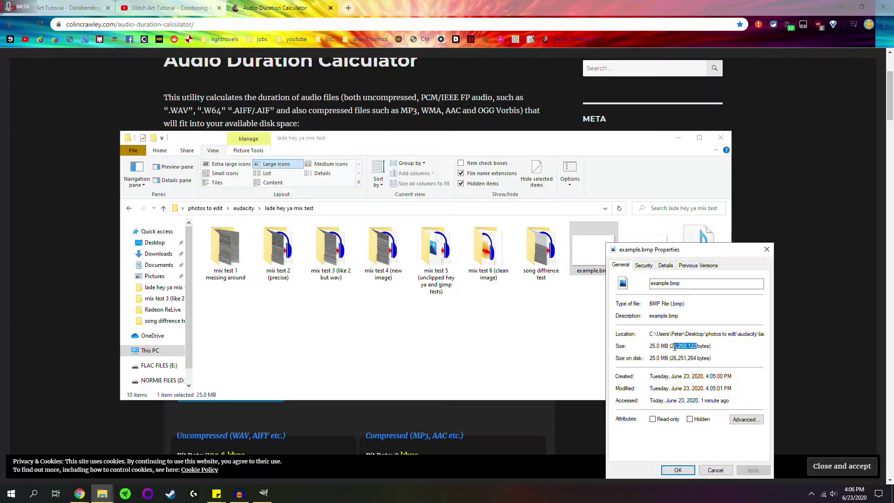
Step: Paste 26250122 into the calculator's disk space field, keeping bytes as the unit
{"action": "left_click", "coordinate": [688, 473]}
{"action": "left_click", "coordinate": [283, 4]}
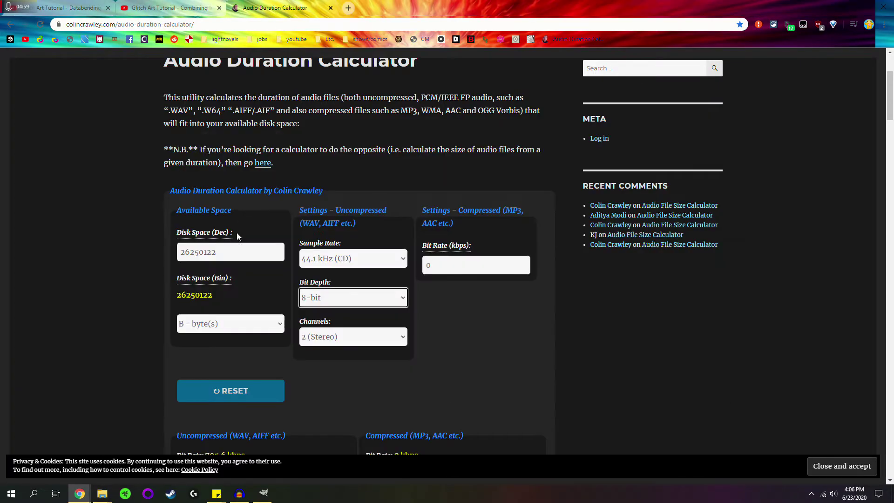
{"action": "left_click_drag", "start_coordinate": [232, 252], "coordinate": [170, 250]}
{"action": "type", "text": "26250122"}
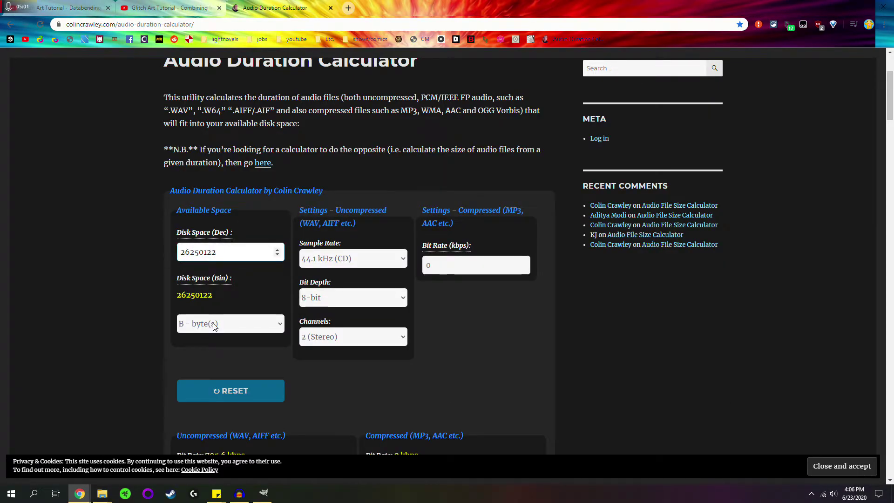
{"action": "left_click", "coordinate": [214, 326]}
{"action": "left_click", "coordinate": [222, 356]}
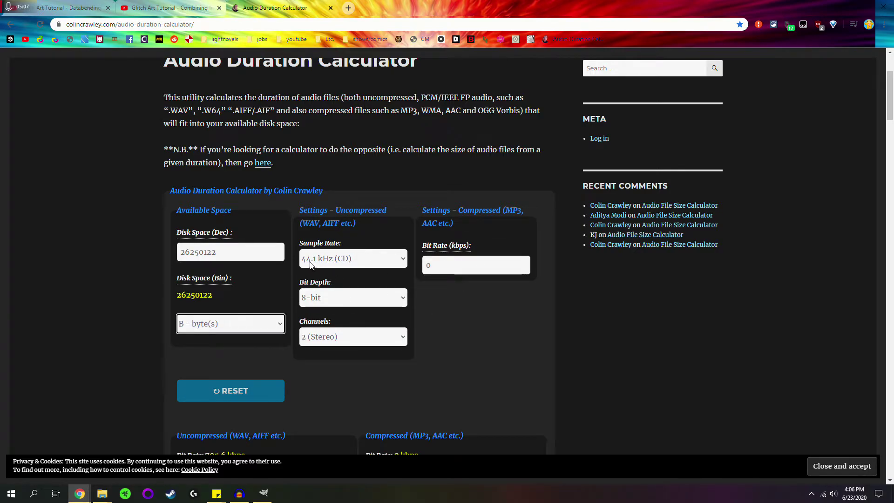
Step: Keep 8-bit depth and read the 4 min 57 s 620 ms uncompressed duration
{"action": "left_click", "coordinate": [337, 300]}
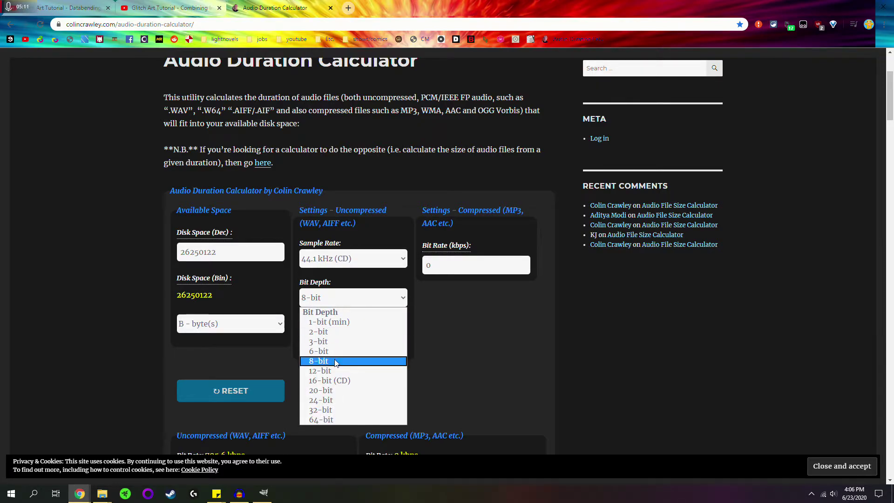
{"action": "left_click", "coordinate": [336, 361]}
{"action": "left_click", "coordinate": [325, 300]}
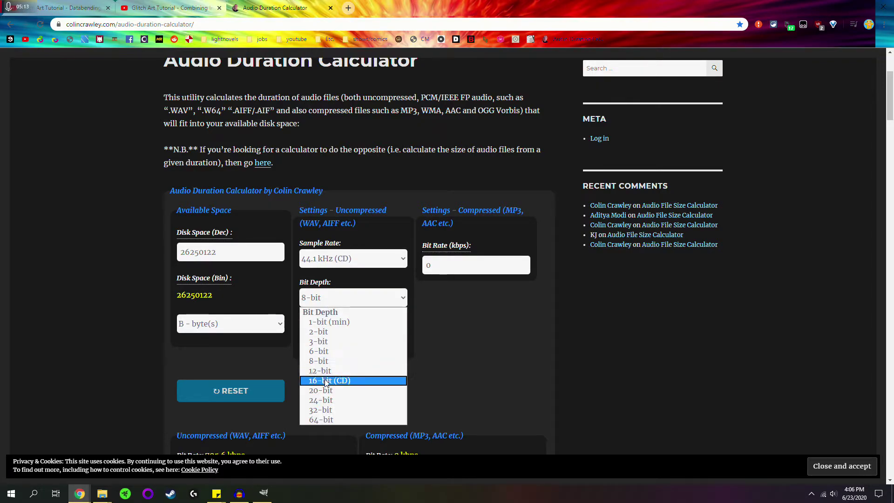
{"action": "left_click", "coordinate": [327, 361]}
{"action": "scroll", "coordinate": [242, 391], "scroll_direction": "down", "scroll_amount": 4}
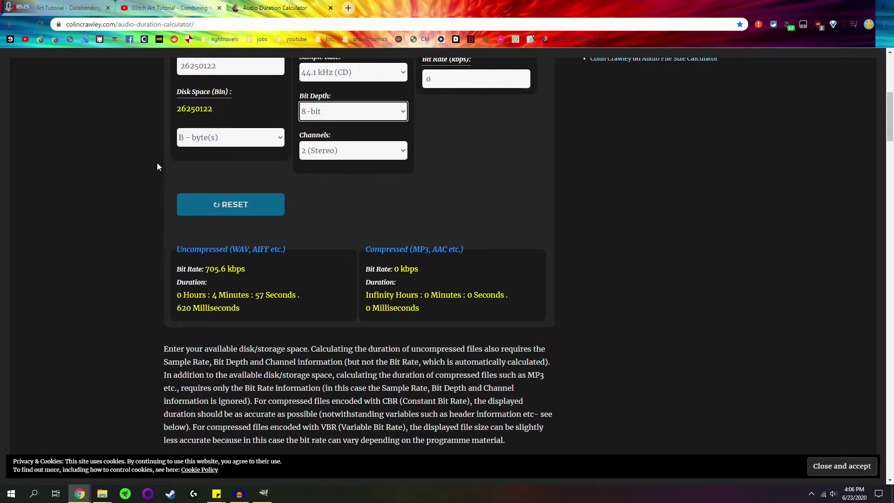
{"action": "scroll", "coordinate": [208, 186], "scroll_direction": "up", "scroll_amount": 2}
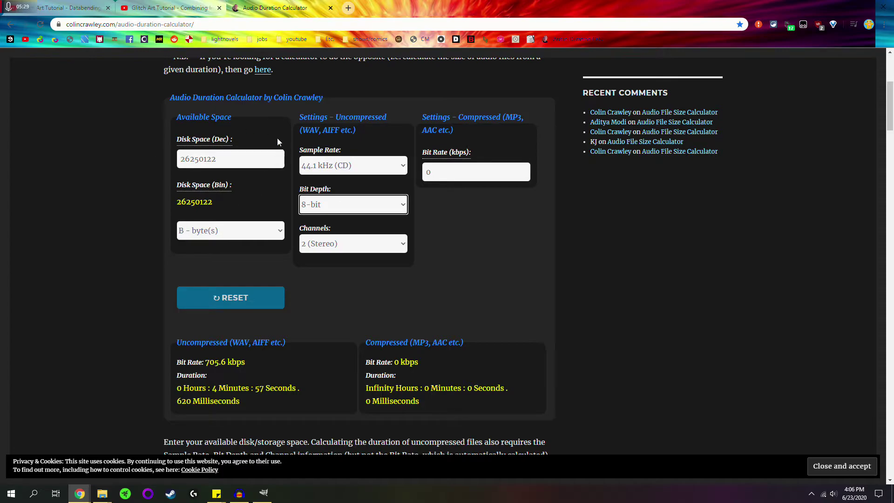
Step: Switch to the Combining Images tutorial tab and raise the GIMP window
{"action": "left_click", "coordinate": [169, 8]}
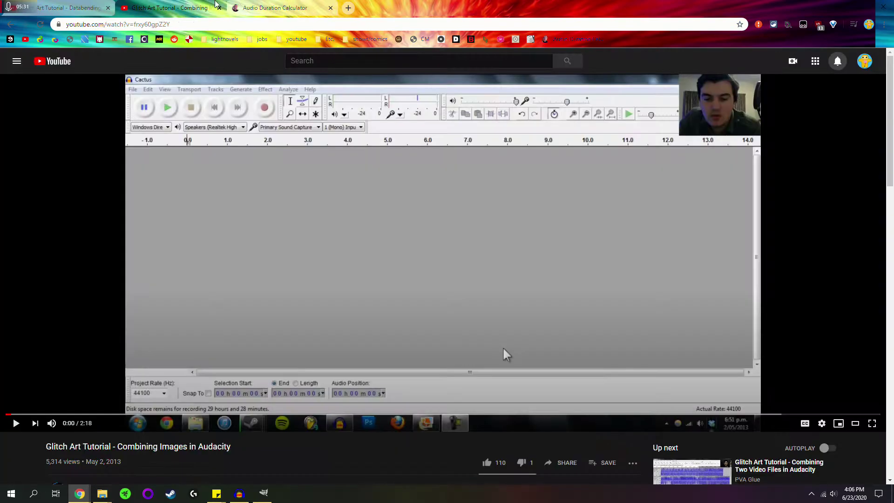
{"action": "left_click", "coordinate": [287, 8]}
{"action": "left_click", "coordinate": [214, 466]}
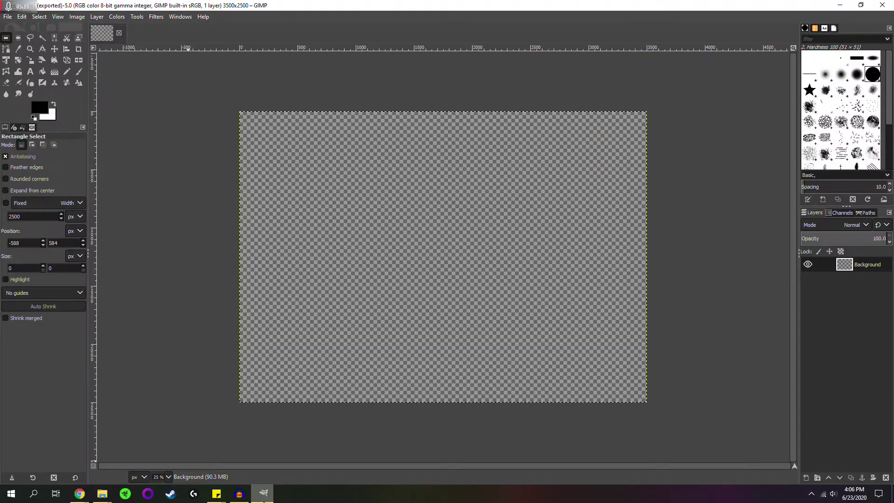
Step: Bring Audacity forward, review the song and example tracks, and open File > Import
{"action": "left_click", "coordinate": [239, 493]}
{"action": "scroll", "coordinate": [339, 274], "scroll_direction": "down", "scroll_amount": 5}
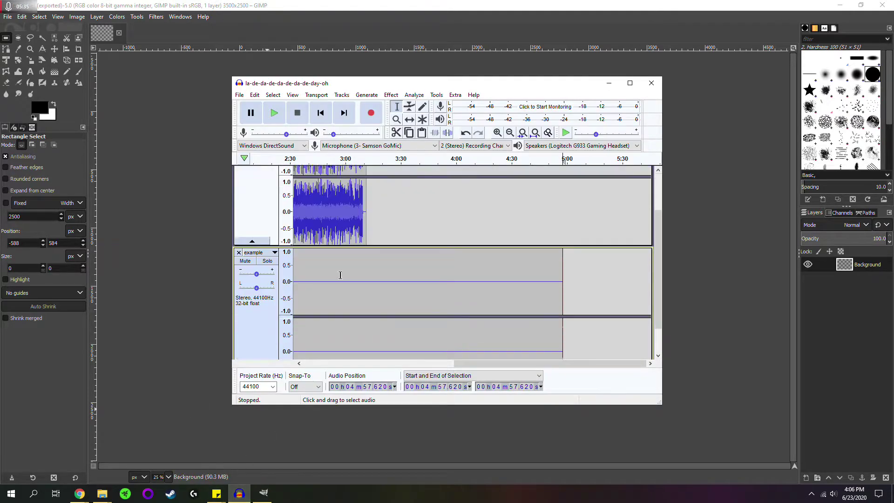
{"action": "scroll", "coordinate": [362, 235], "scroll_direction": "up", "scroll_amount": 3}
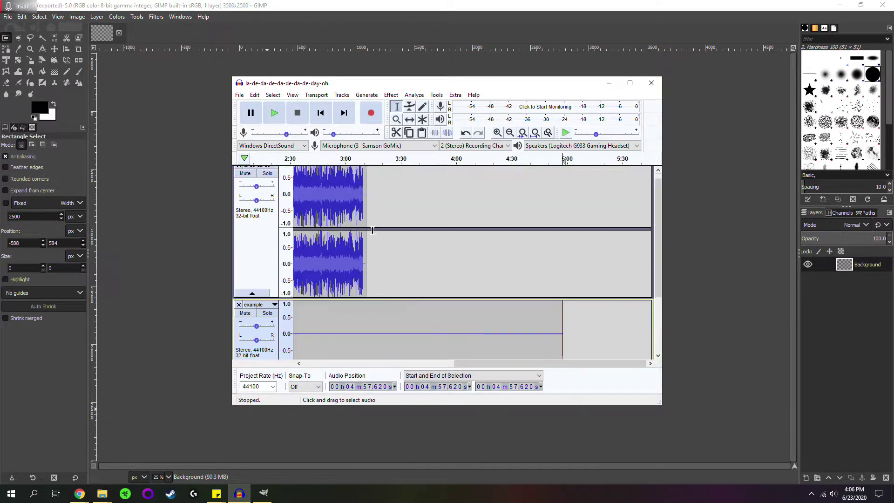
{"action": "scroll", "coordinate": [359, 233], "scroll_direction": "up", "scroll_amount": 1}
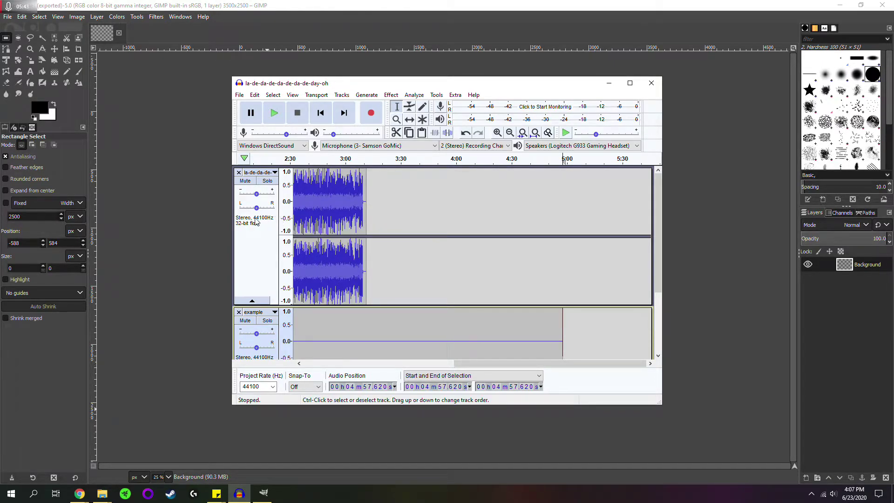
{"action": "scroll", "coordinate": [255, 222], "scroll_direction": "down", "scroll_amount": 1}
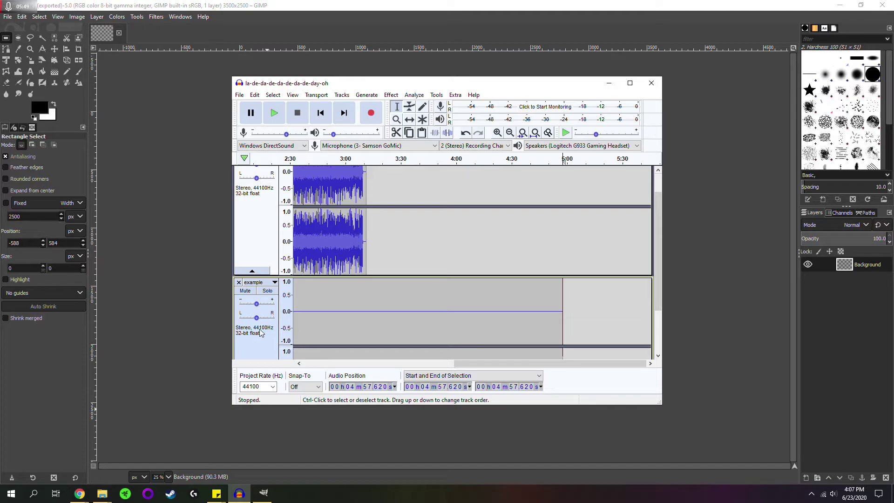
{"action": "scroll", "coordinate": [263, 334], "scroll_direction": "down", "scroll_amount": 1}
{"action": "scroll", "coordinate": [264, 334], "scroll_direction": "up", "scroll_amount": 2}
{"action": "scroll", "coordinate": [263, 335], "scroll_direction": "down", "scroll_amount": 3}
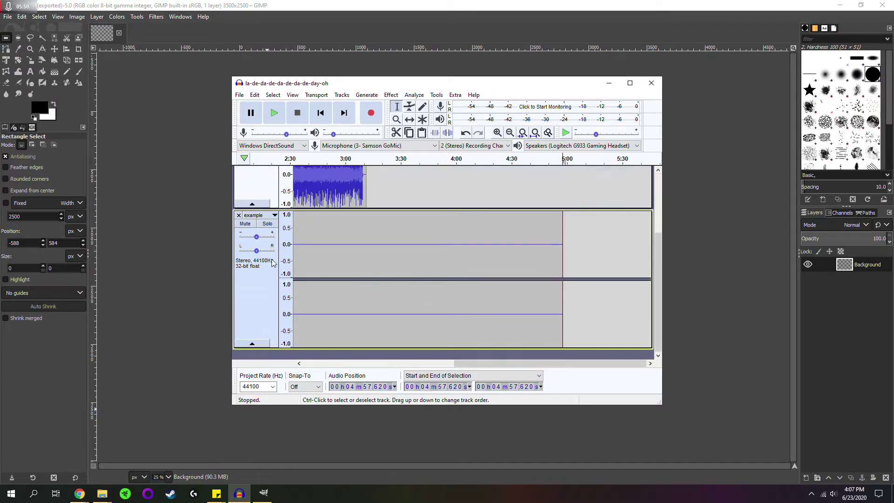
{"action": "left_click", "coordinate": [240, 95]}
{"action": "mouse_move", "coordinate": [268, 169]}
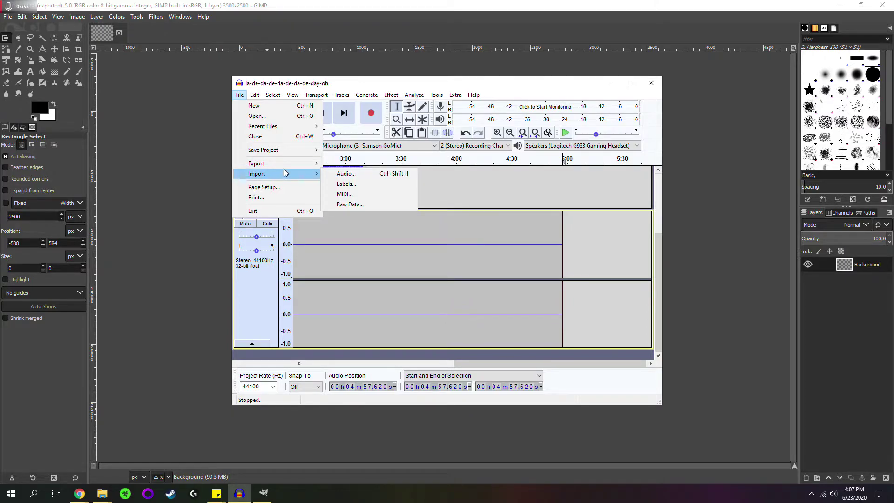
Step: Import Midna's Lament WAV from the song diffrence test folder as a 32000 Hz stereo track and select it
{"action": "left_click", "coordinate": [344, 174]}
{"action": "double_click", "coordinate": [401, 231]}
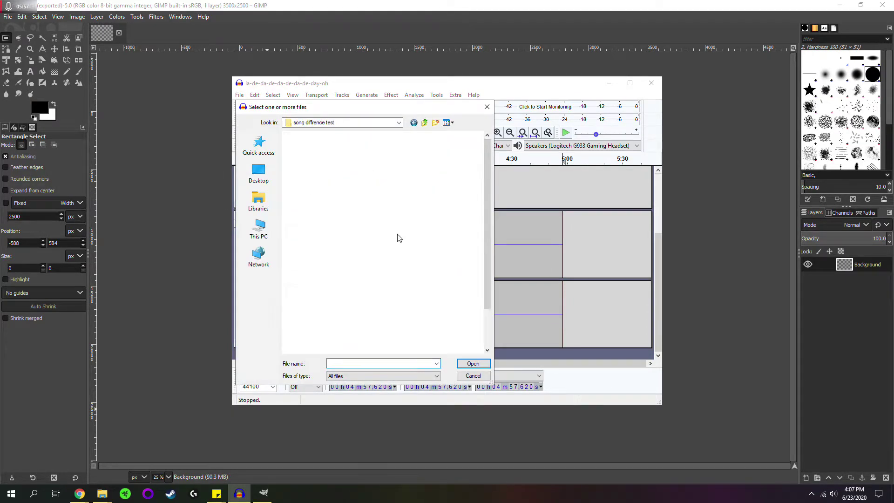
{"action": "left_click", "coordinate": [370, 240]}
{"action": "left_click", "coordinate": [473, 363]}
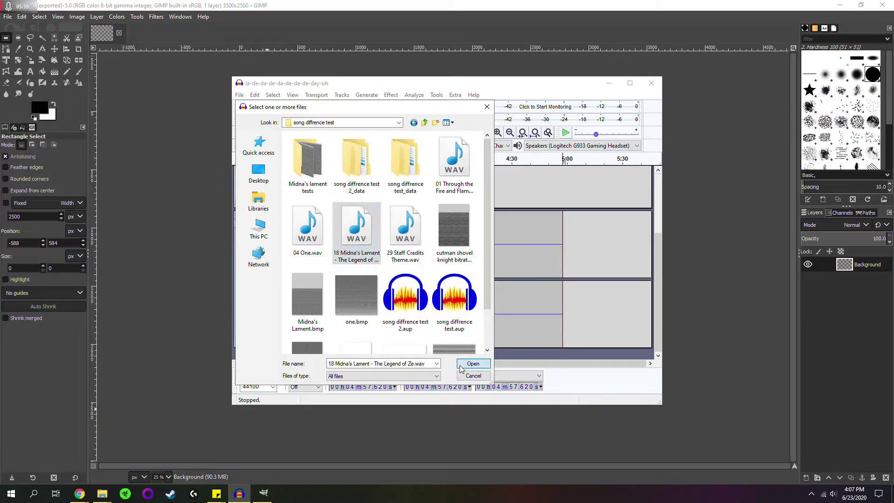
{"action": "left_click", "coordinate": [494, 315]}
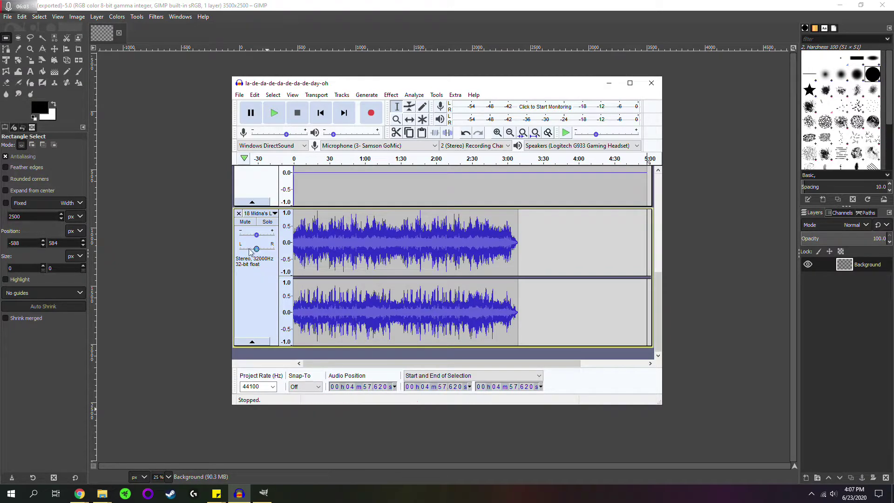
{"action": "left_click", "coordinate": [261, 304]}
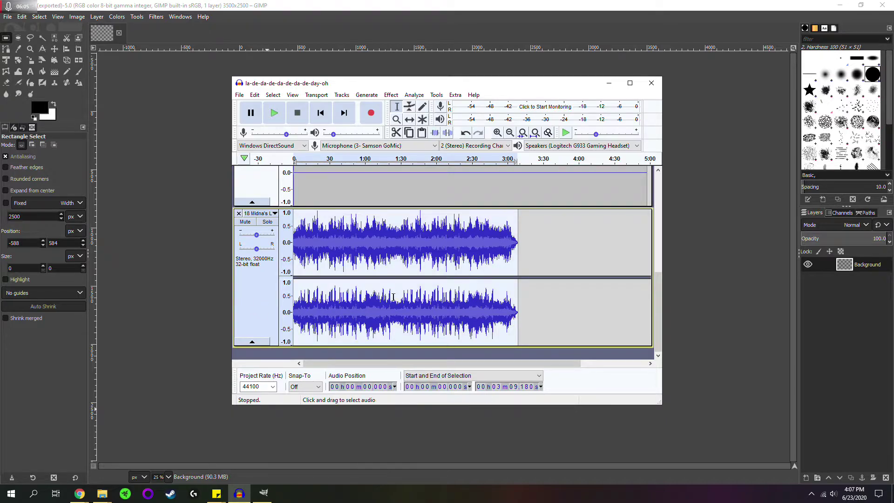
{"action": "scroll", "coordinate": [403, 281], "scroll_direction": "up", "scroll_amount": 3}
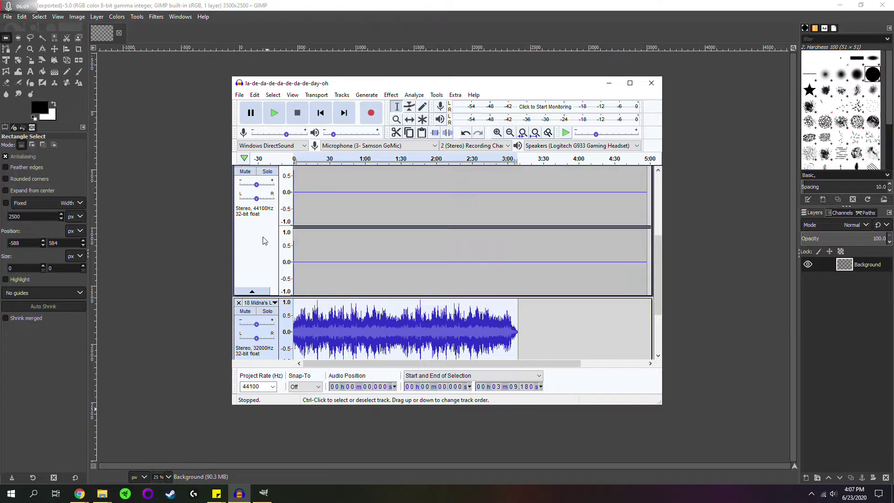
{"action": "scroll", "coordinate": [263, 241], "scroll_direction": "down", "scroll_amount": 3}
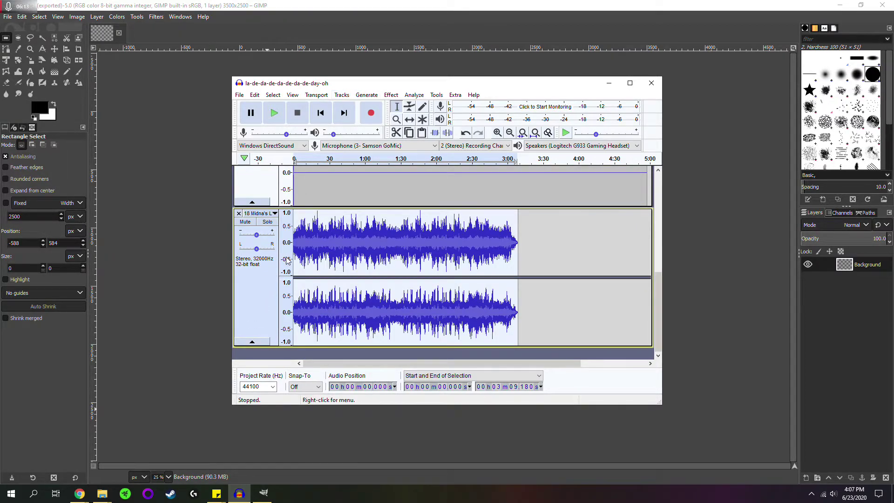
Step: Resample the selected Midna's Lament track from 32000 Hz to 44100 Hz
{"action": "left_click", "coordinate": [348, 98]}
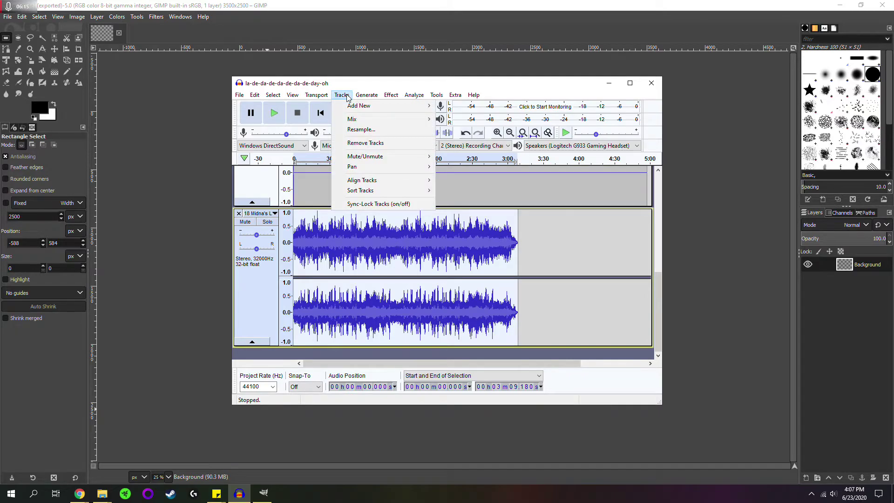
{"action": "left_click", "coordinate": [364, 131]}
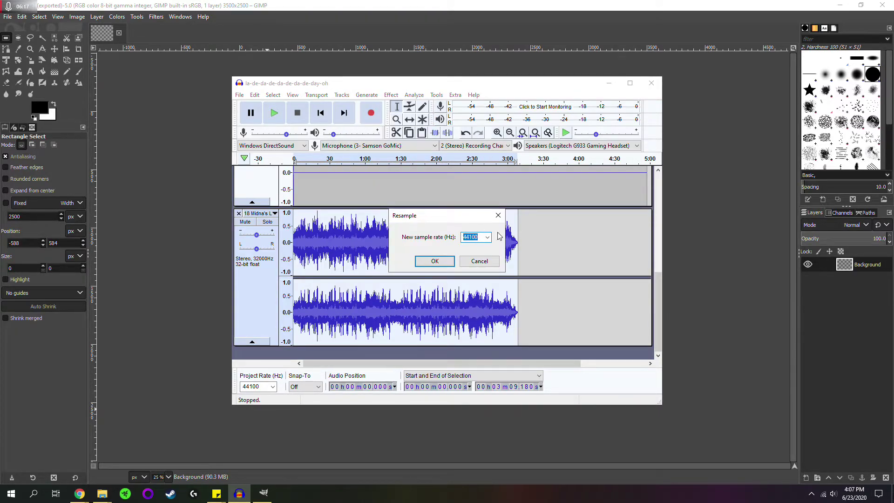
{"action": "left_click", "coordinate": [453, 262]}
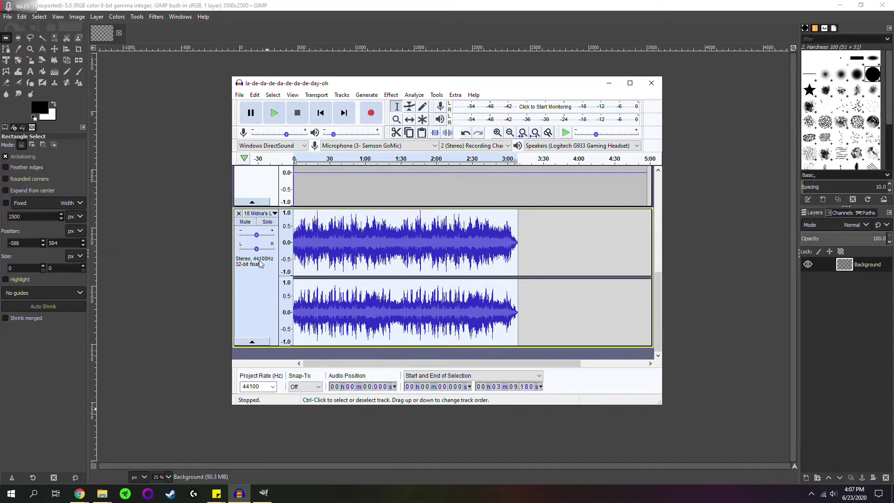
{"action": "scroll", "coordinate": [512, 275], "scroll_direction": "up", "scroll_amount": 5}
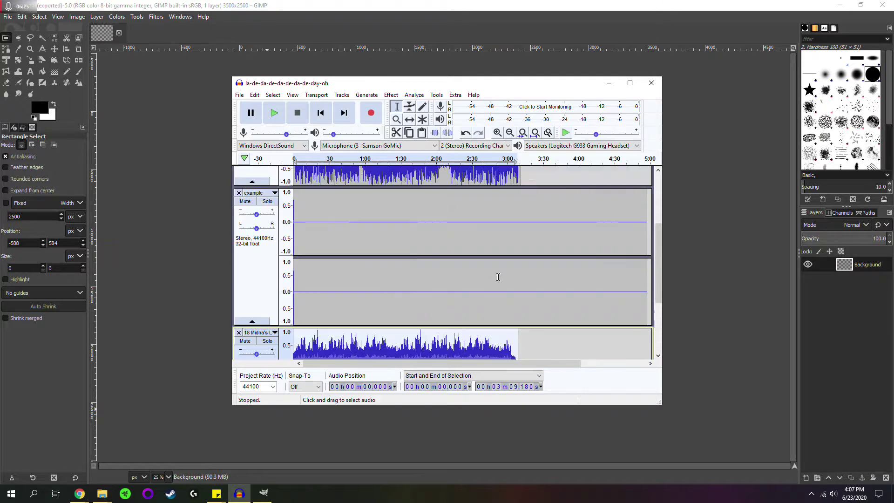
{"action": "scroll", "coordinate": [526, 285], "scroll_direction": "down", "scroll_amount": 5}
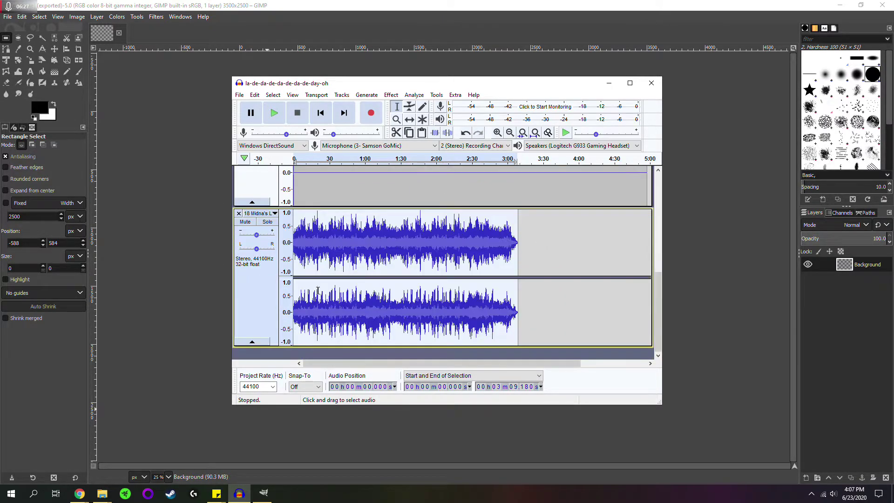
Step: Remove the Midna's Lament track from the project
{"action": "left_click", "coordinate": [238, 213]}
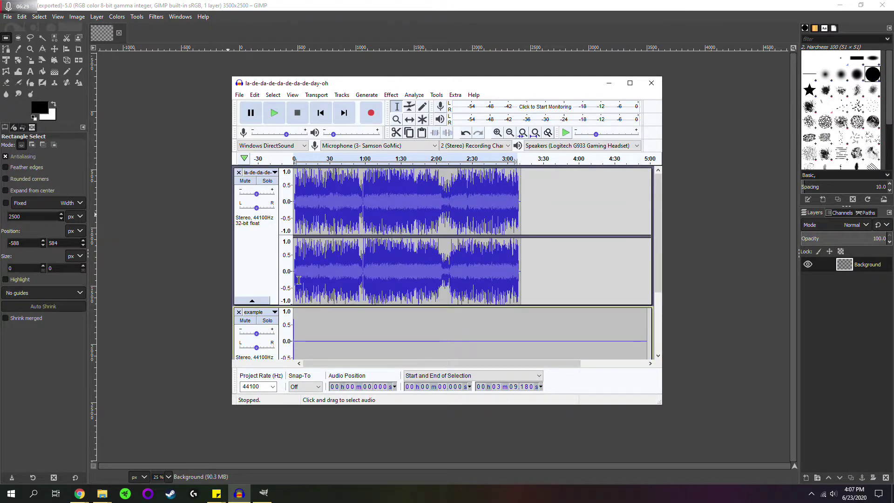
{"action": "scroll", "coordinate": [321, 284], "scroll_direction": "down", "scroll_amount": 3}
{"action": "scroll", "coordinate": [325, 258], "scroll_direction": "up", "scroll_amount": 3}
{"action": "scroll", "coordinate": [342, 252], "scroll_direction": "down", "scroll_amount": 3}
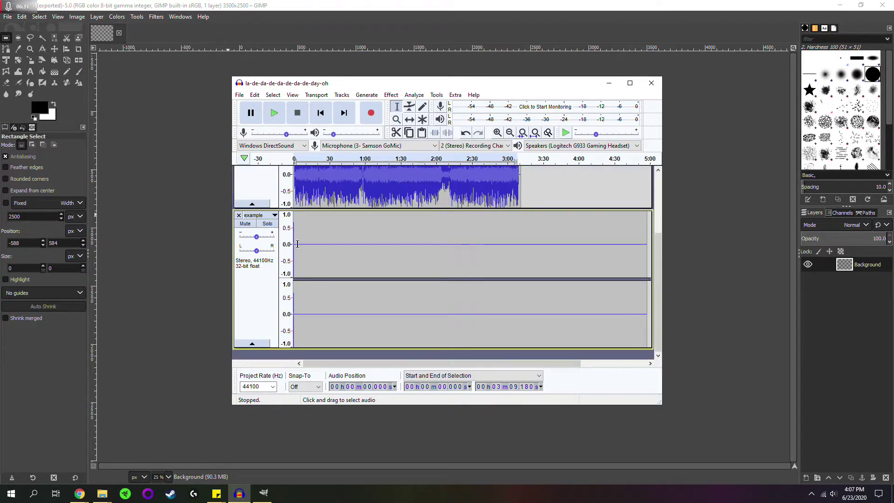
Step: Zoom in on short selections of the example track, down to its first 0.002 seconds
{"action": "left_click_drag", "start_coordinate": [299, 244], "coordinate": [293, 244]}
{"action": "left_click", "coordinate": [522, 133]}
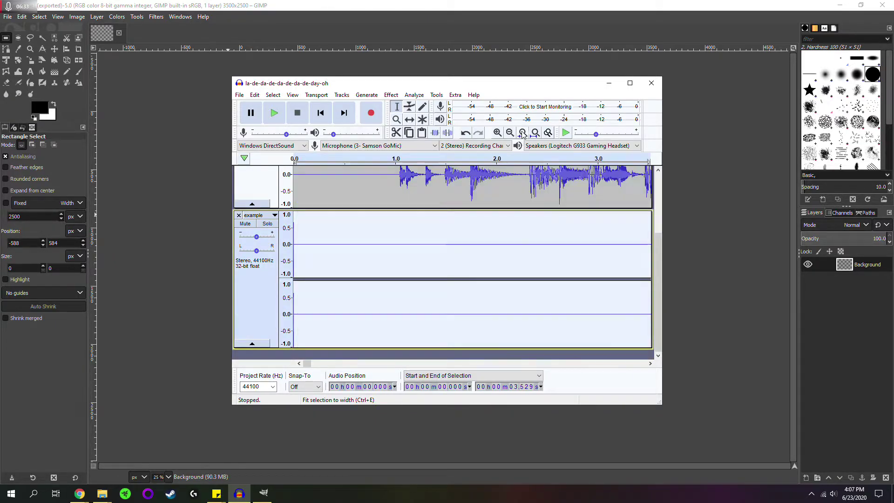
{"action": "left_click_drag", "start_coordinate": [301, 244], "coordinate": [293, 244]}
{"action": "left_click", "coordinate": [523, 133]}
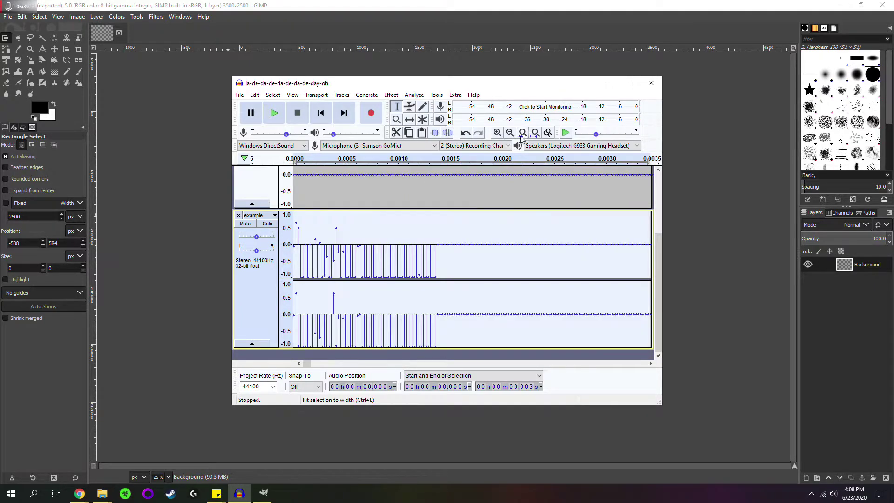
{"action": "left_click", "coordinate": [534, 132]}
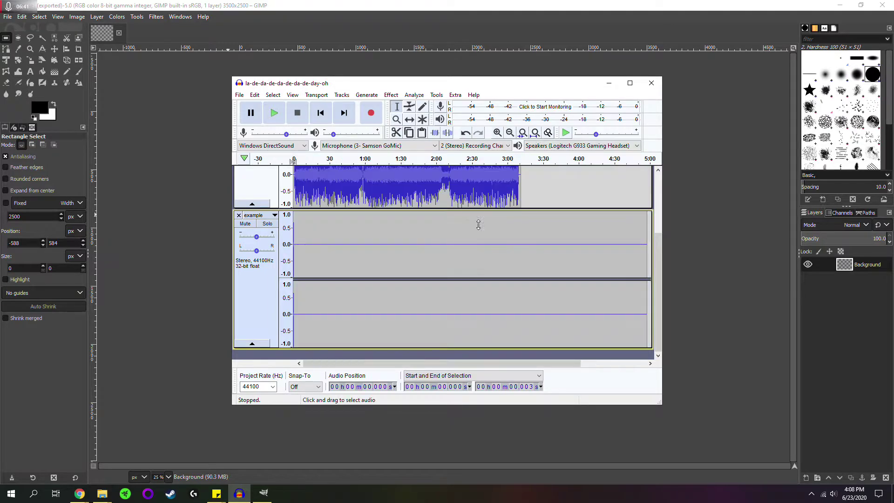
{"action": "left_click_drag", "start_coordinate": [302, 247], "coordinate": [284, 244]}
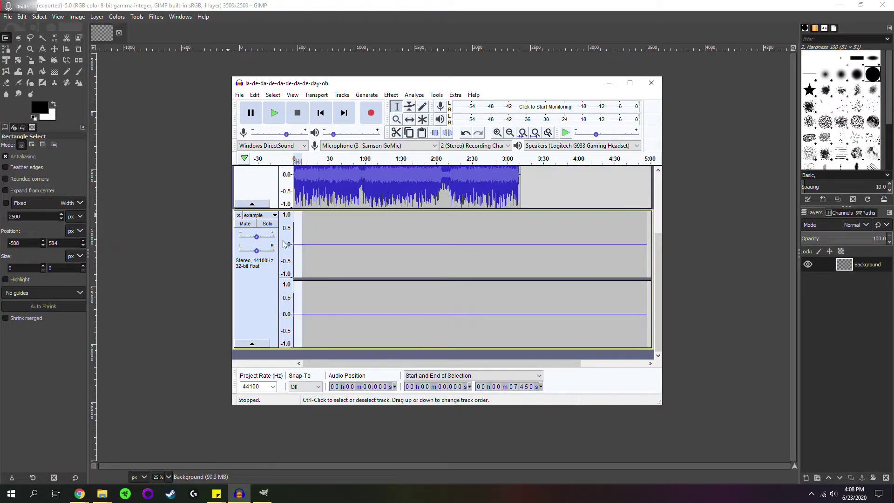
{"action": "left_click", "coordinate": [510, 133]}
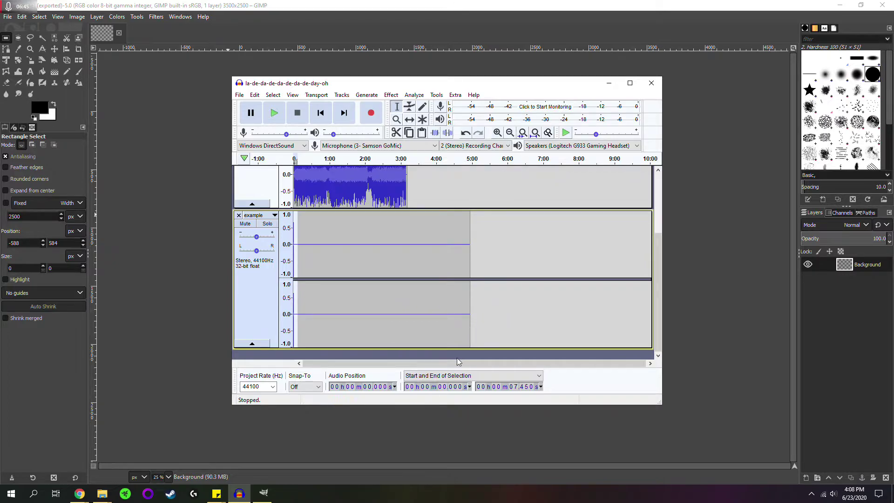
{"action": "left_click", "coordinate": [523, 133]}
{"action": "left_click", "coordinate": [295, 242]}
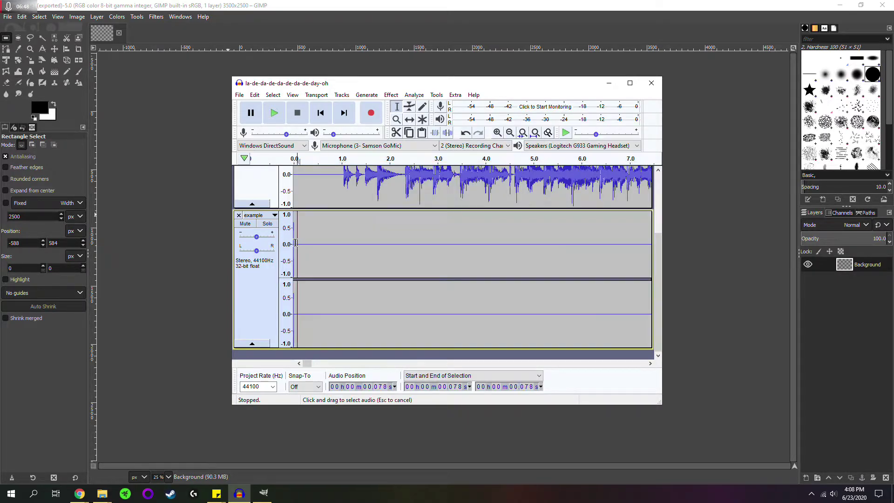
{"action": "left_click_drag", "start_coordinate": [295, 242], "coordinate": [290, 242]}
{"action": "left_click", "coordinate": [522, 133]}
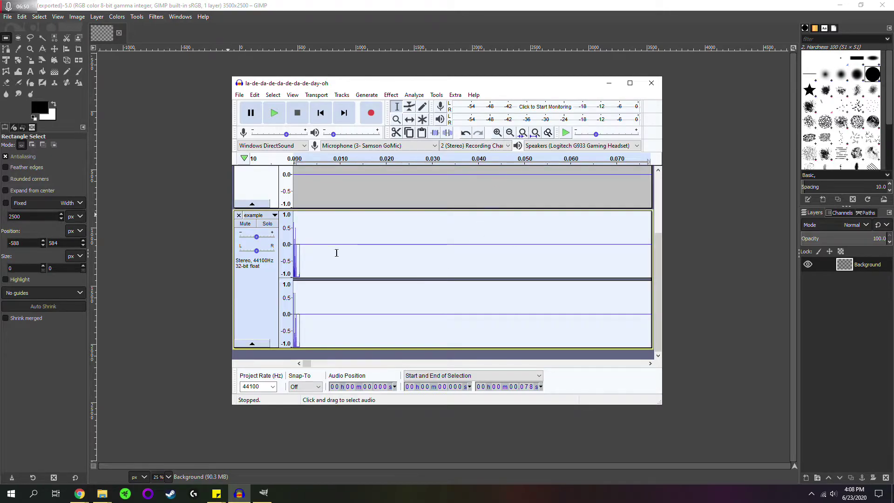
{"action": "left_click_drag", "start_coordinate": [303, 245], "coordinate": [287, 244]}
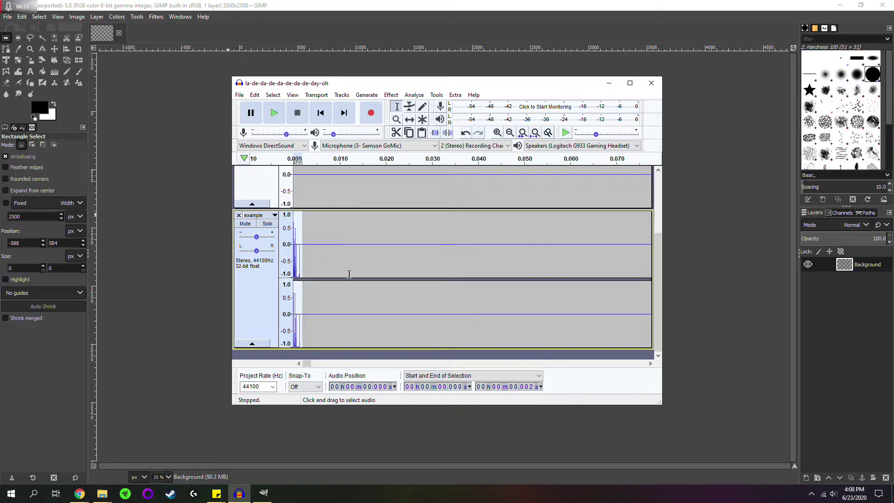
Step: Paste the short clip at the start of the la-de-da track
{"action": "scroll", "coordinate": [367, 269], "scroll_direction": "up", "scroll_amount": 3}
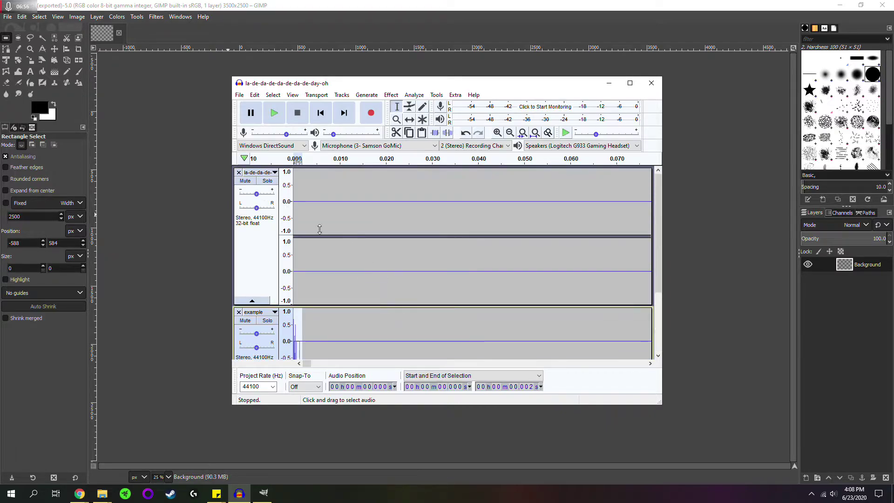
{"action": "left_click", "coordinate": [295, 233]}
{"action": "key", "text": "ctrl+v"}
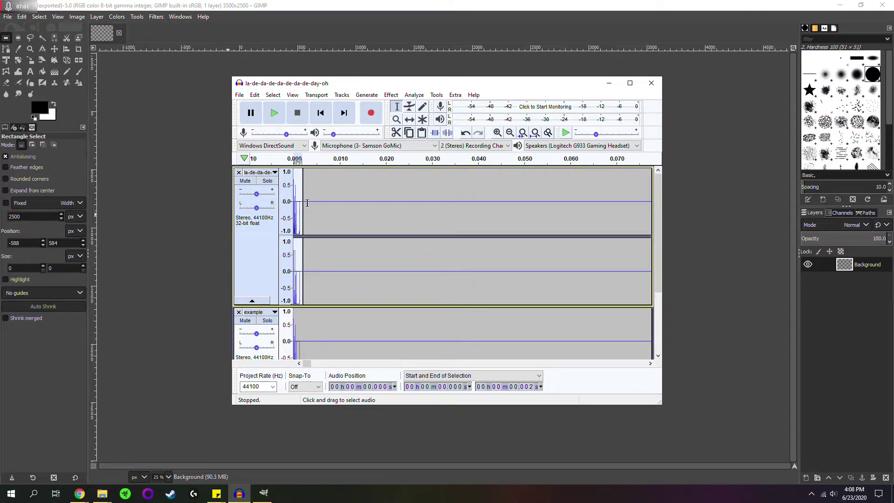
Step: Zoom out repeatedly until the whole song fits above the example track
{"action": "left_click", "coordinate": [511, 134]}
{"action": "left_click", "coordinate": [511, 134]}
{"action": "left_click", "coordinate": [510, 133]}
{"action": "left_click", "coordinate": [510, 133]}
{"action": "left_click", "coordinate": [511, 134]}
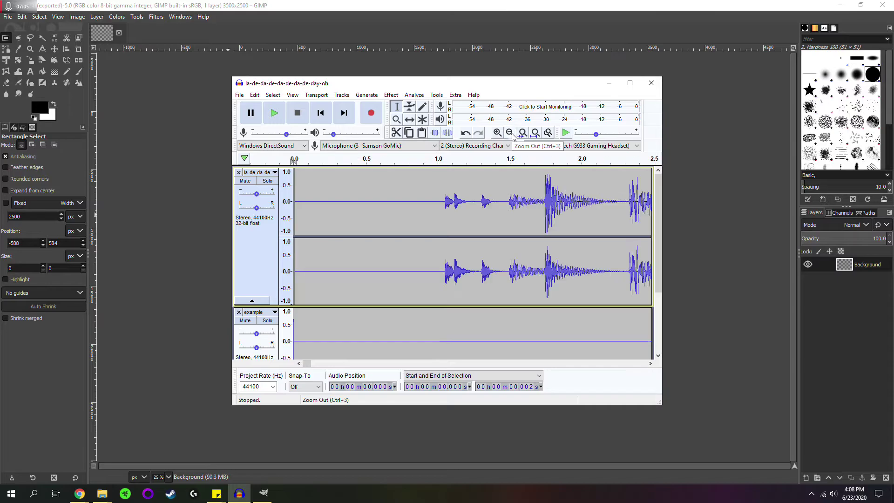
{"action": "left_click", "coordinate": [510, 133]}
{"action": "left_click", "coordinate": [510, 133]}
{"action": "left_click", "coordinate": [510, 133]}
{"action": "left_click", "coordinate": [510, 133]}
{"action": "left_click", "coordinate": [510, 133]}
{"action": "left_click", "coordinate": [511, 134]}
{"action": "left_click", "coordinate": [510, 133]}
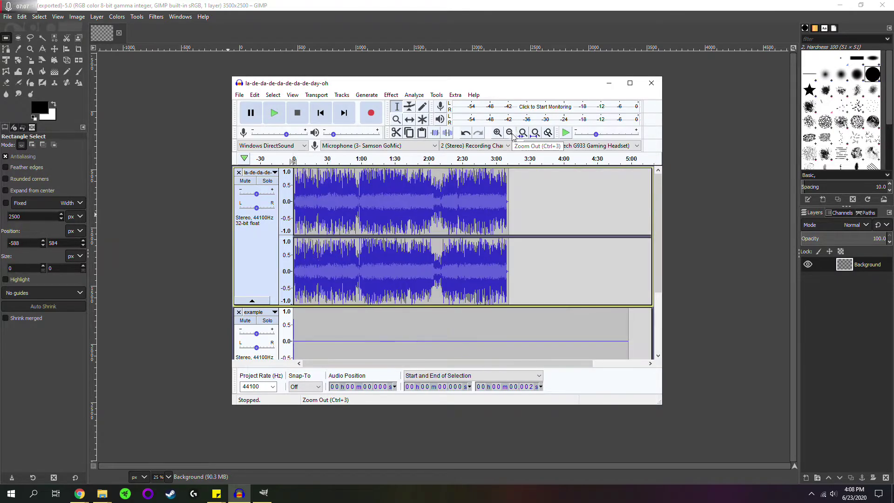
{"action": "left_click", "coordinate": [511, 133]}
Step: Fill the stretch from the song's end to 4:57.620 with generated silence, then resize the tracks
{"action": "left_click_drag", "start_coordinate": [402, 200], "coordinate": [461, 207]}
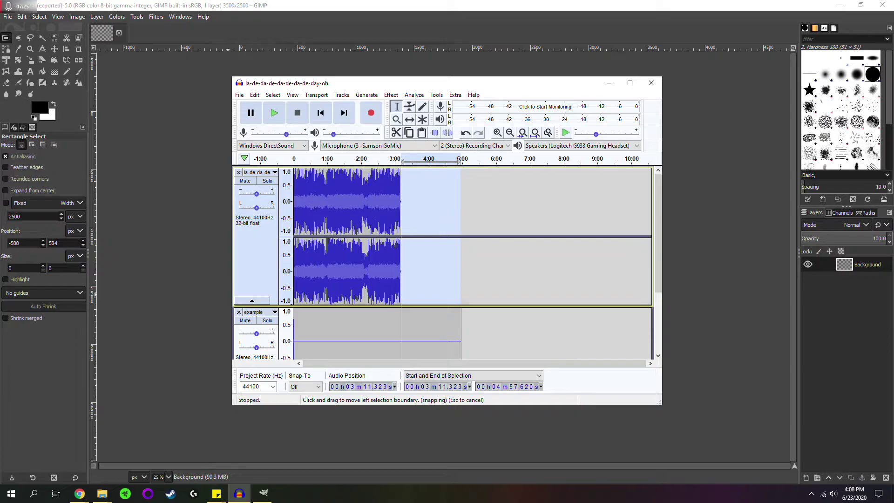
{"action": "left_click", "coordinate": [367, 94]}
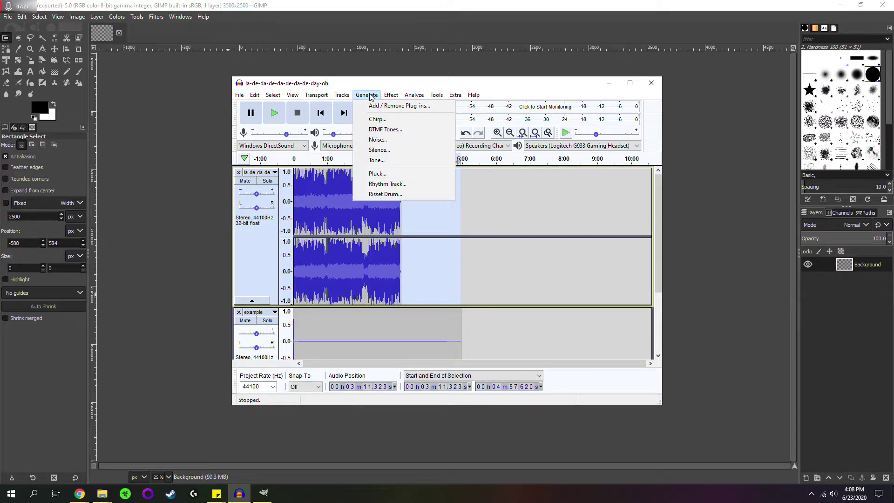
{"action": "left_click", "coordinate": [386, 149]}
{"action": "left_click", "coordinate": [478, 268]}
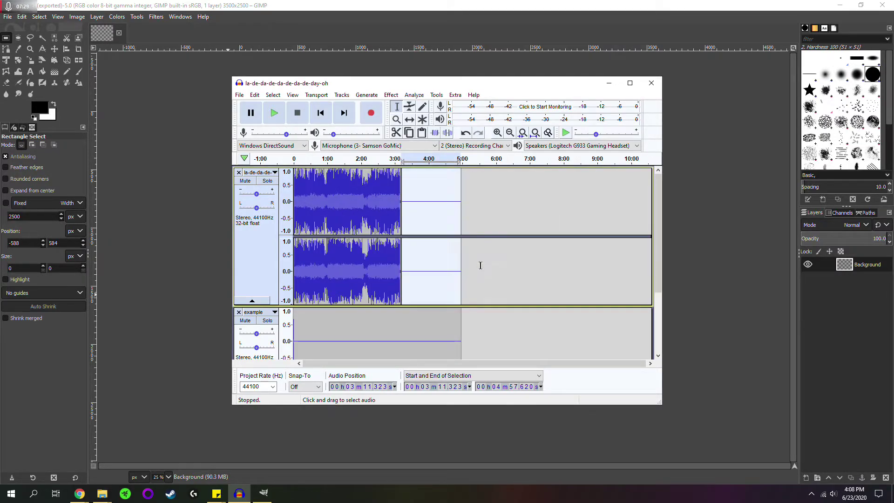
{"action": "left_click", "coordinate": [486, 220]}
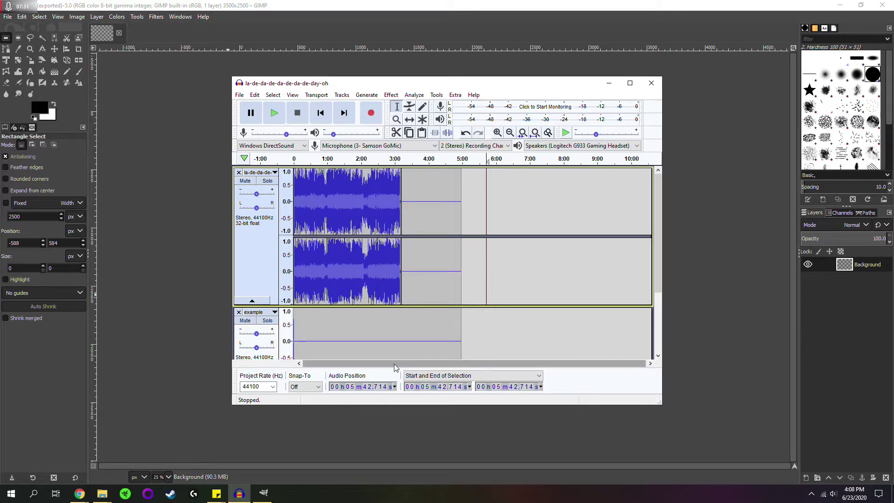
{"action": "left_click_drag", "start_coordinate": [289, 357], "coordinate": [318, 255]}
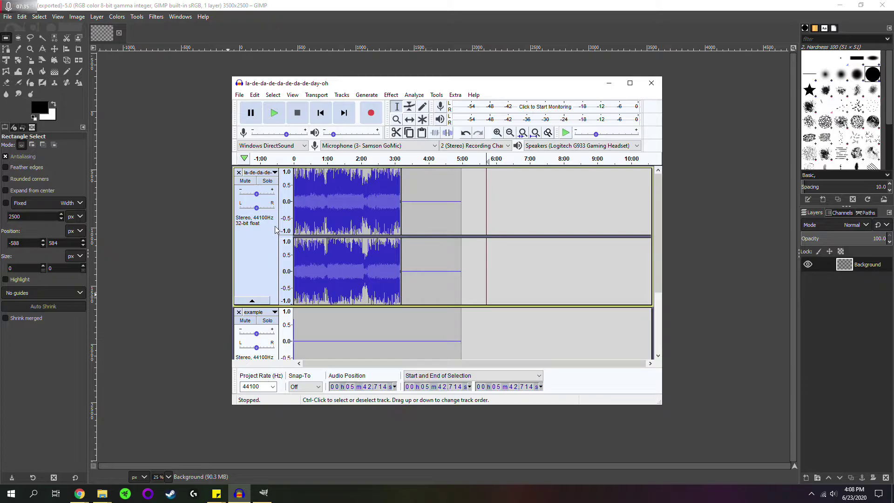
Step: Remove the example track from the project
{"action": "left_click", "coordinate": [238, 314]}
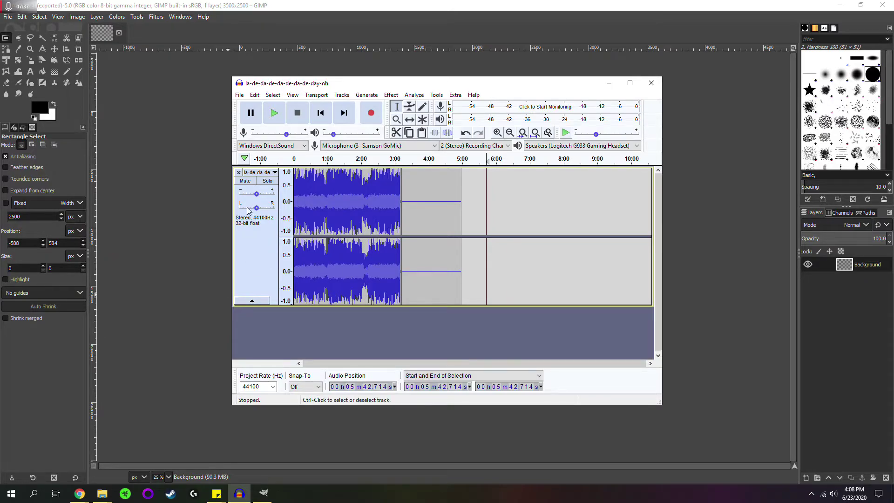
{"action": "left_click", "coordinate": [239, 95]}
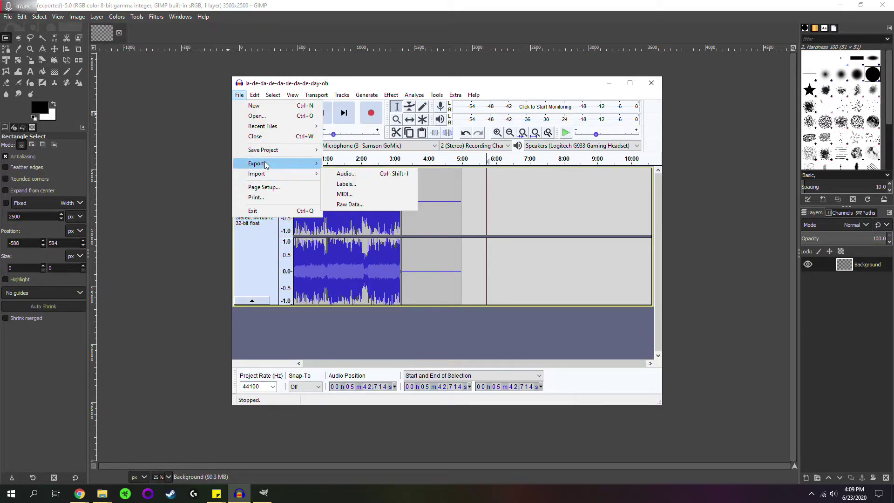
{"action": "mouse_move", "coordinate": [280, 163]}
{"action": "left_click", "coordinate": [364, 194]}
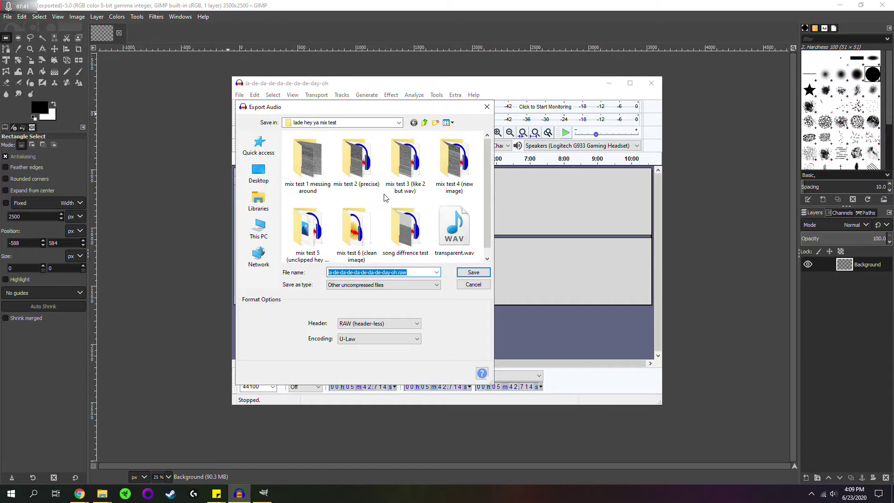
Step: Export the song as Other uncompressed files, RAW header-less, U-Law, named blarp.bmp
{"action": "left_click", "coordinate": [415, 284]}
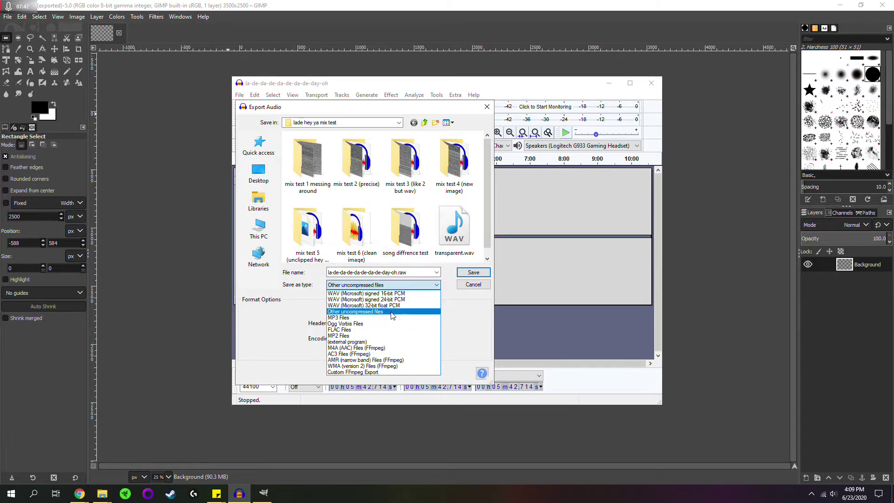
{"action": "left_click", "coordinate": [398, 286]}
{"action": "left_click", "coordinate": [393, 328]}
{"action": "left_click", "coordinate": [388, 331]}
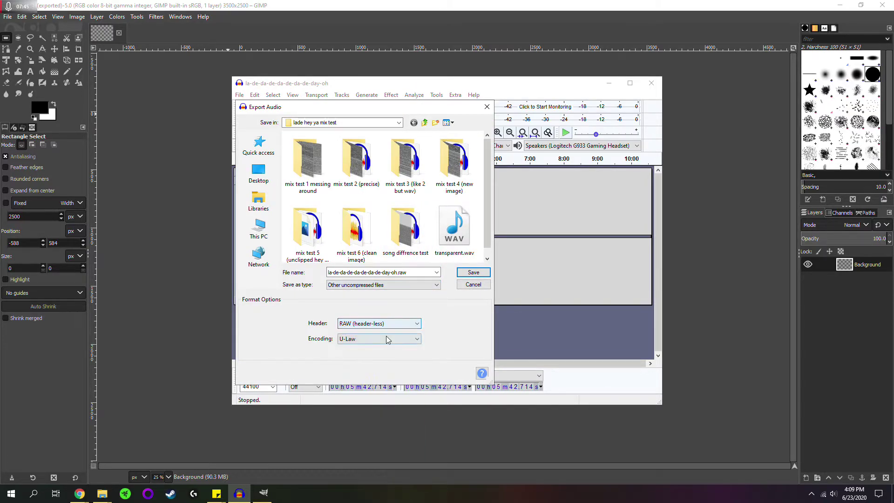
{"action": "left_click", "coordinate": [386, 336]}
{"action": "left_click", "coordinate": [387, 337]}
{"action": "key", "text": "Tab"}
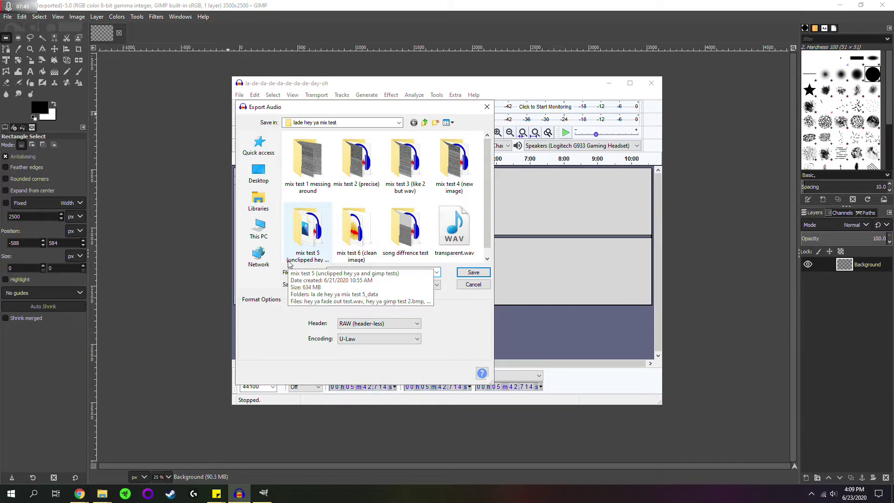
{"action": "type", "text": "bl"}
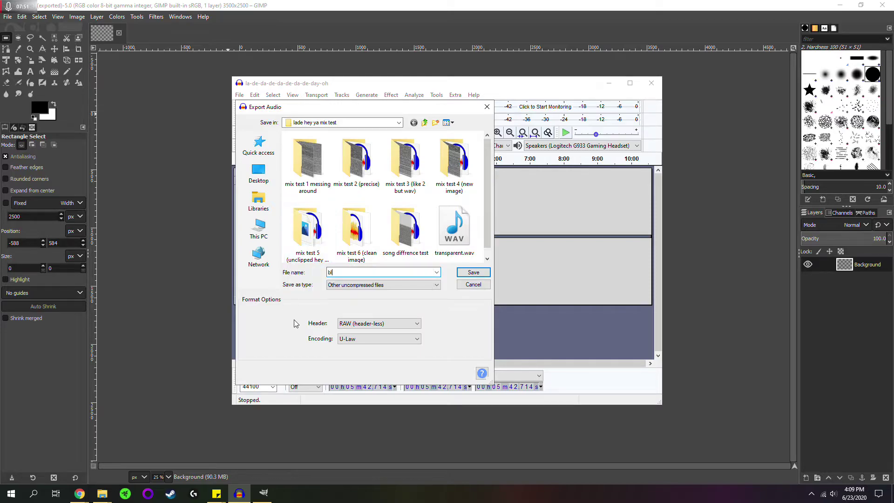
{"action": "type", "text": "arp.bmp"}
{"action": "left_click", "coordinate": [473, 273]}
{"action": "left_click", "coordinate": [526, 263]}
{"action": "left_click", "coordinate": [510, 334]}
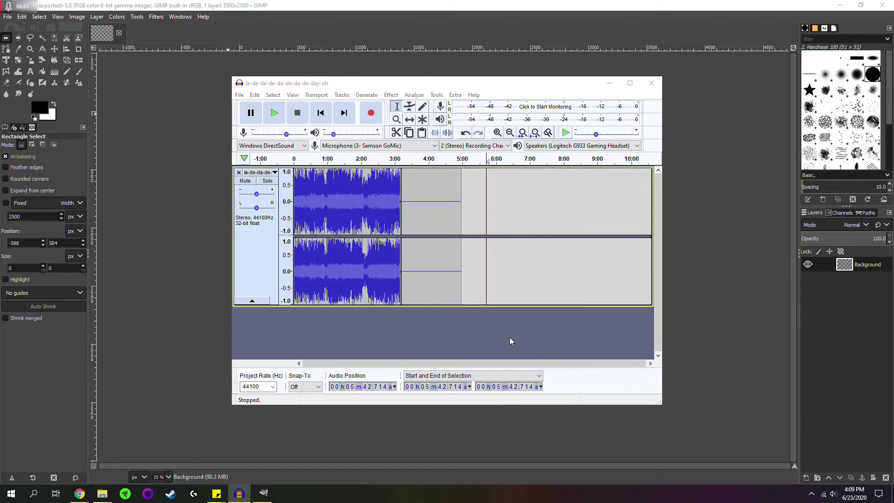
Step: Bring GIMP to the front and select blarp.bmp in the lade hey ya mix test folder
{"action": "left_click", "coordinate": [216, 340]}
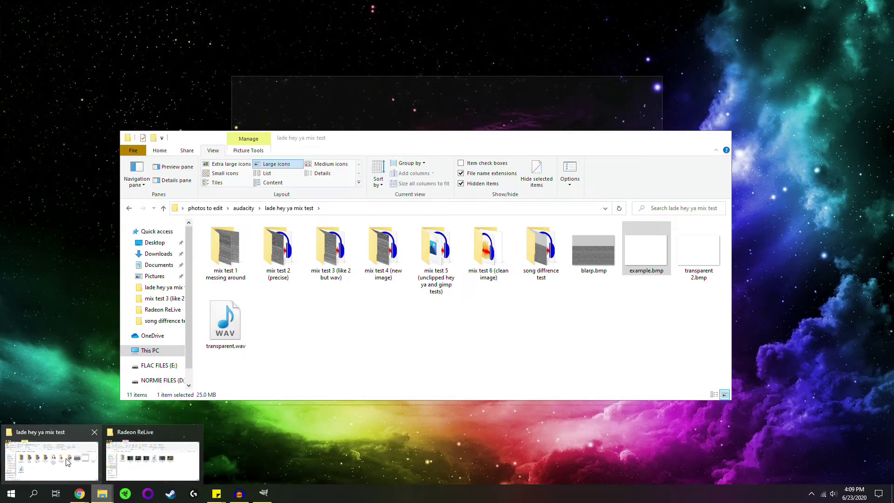
{"action": "left_click", "coordinate": [50, 454]}
{"action": "left_click", "coordinate": [593, 248]}
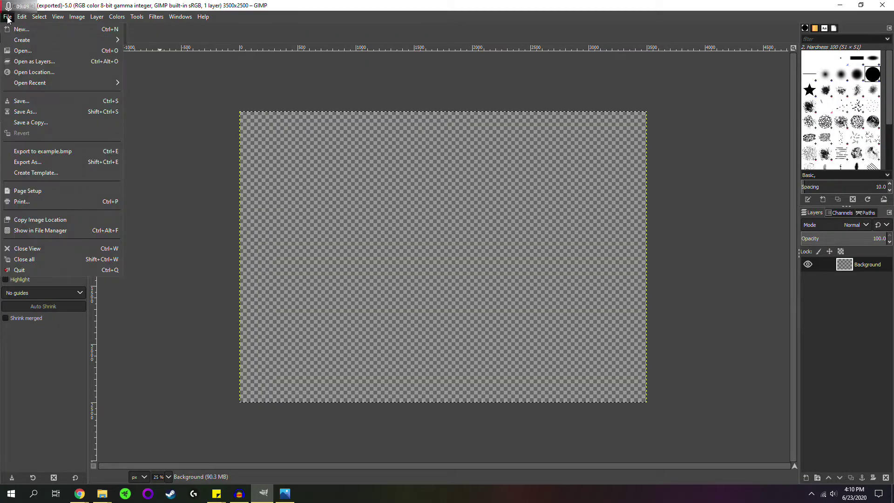
Step: Open example.bmp in GIMP and close it again
{"action": "left_click", "coordinate": [8, 17]}
{"action": "left_click", "coordinate": [7, 17]}
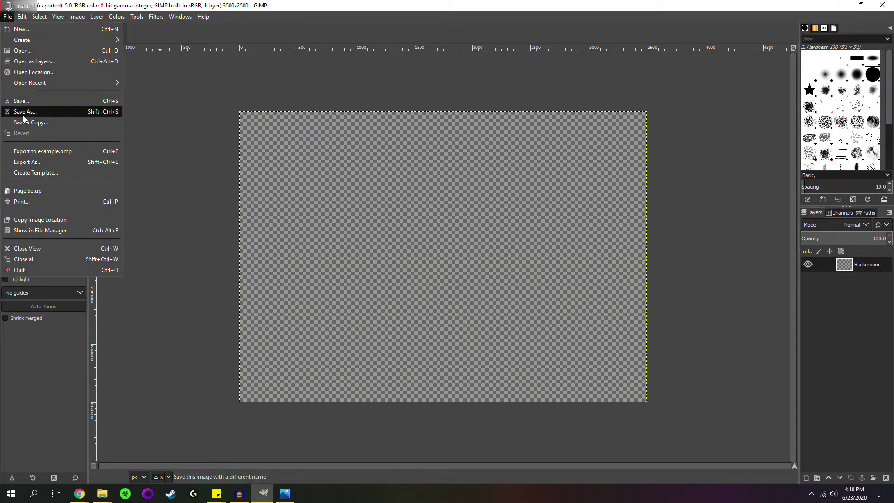
{"action": "left_click", "coordinate": [23, 50]}
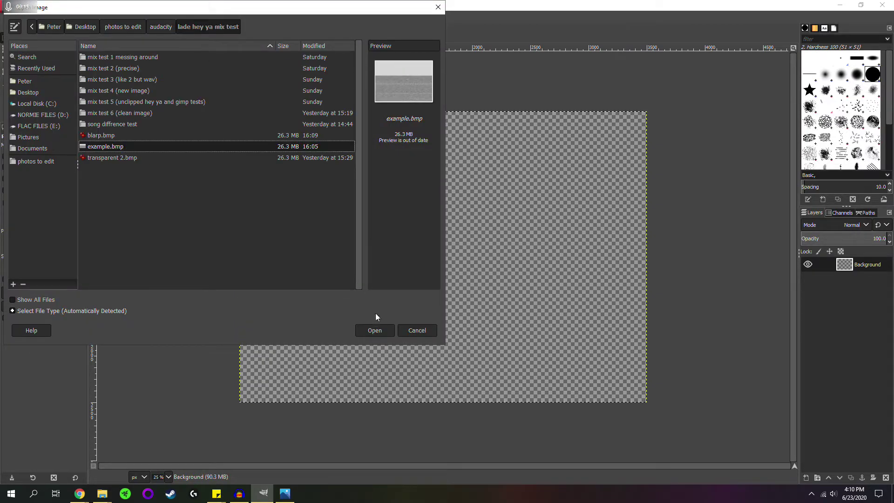
{"action": "left_click", "coordinate": [375, 330]}
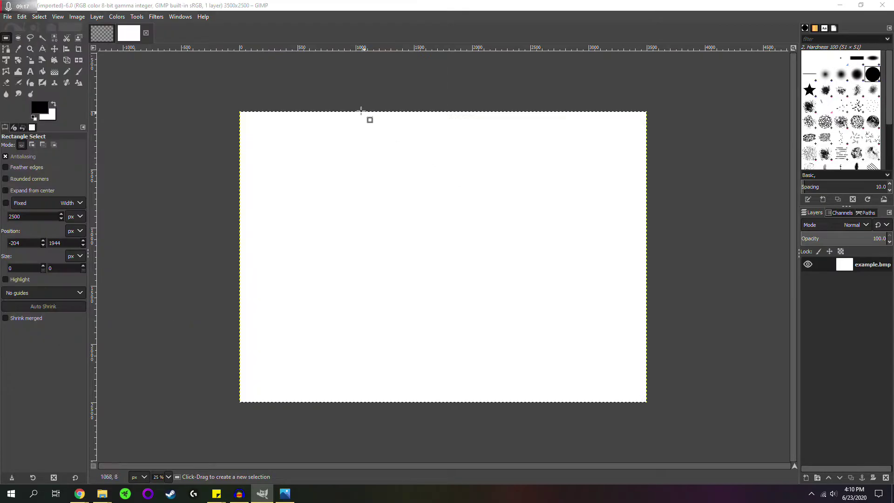
{"action": "left_click", "coordinate": [145, 33]}
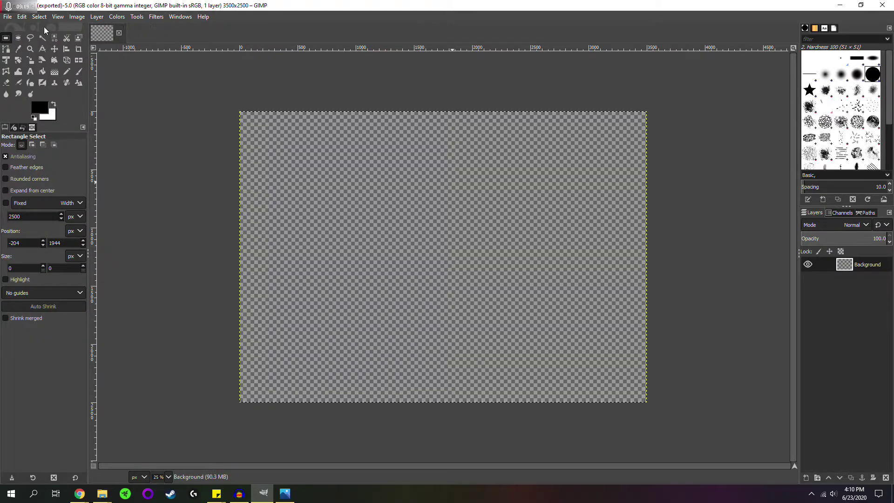
Step: Open blarp.bmp as a new image
{"action": "left_click", "coordinate": [7, 16]}
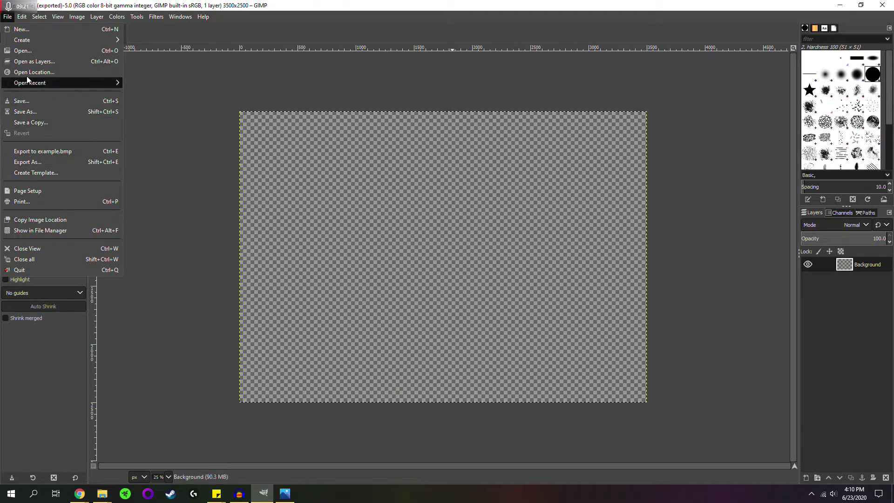
{"action": "left_click", "coordinate": [27, 50]}
{"action": "left_click", "coordinate": [113, 136]}
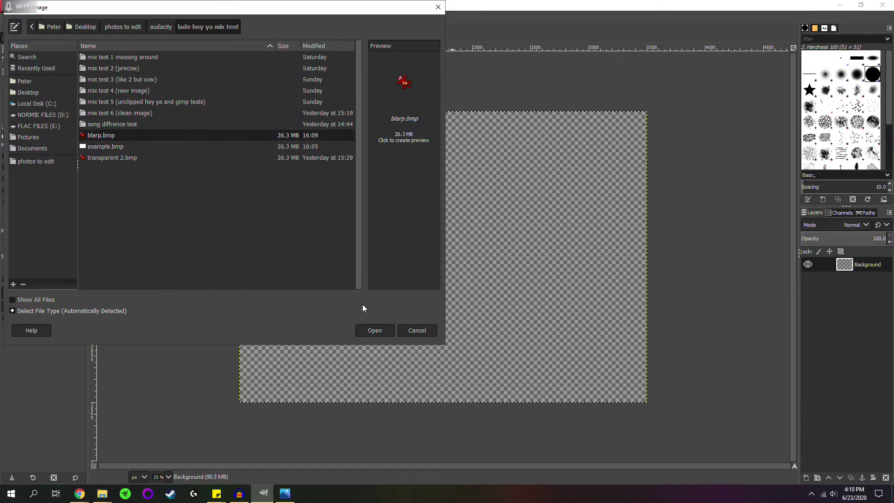
{"action": "left_click", "coordinate": [370, 331]}
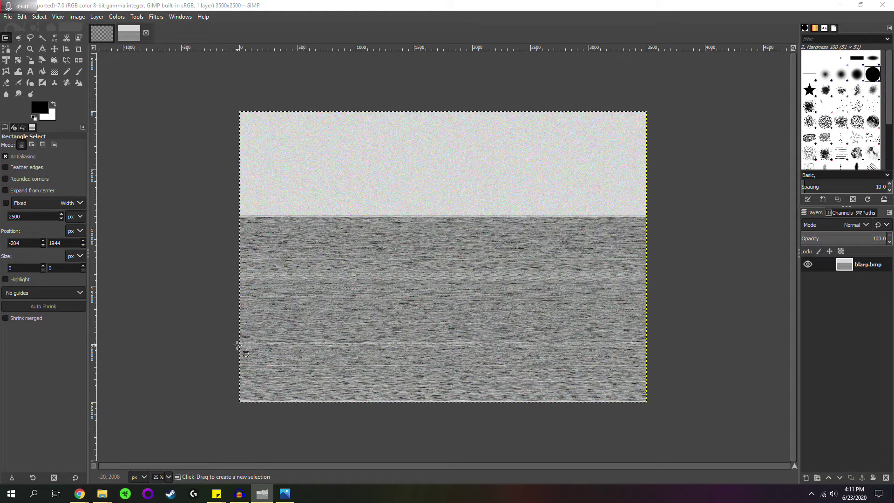
Step: Discard a trial rectangle selection and Export As dialog, leaving blarp.bmp unchanged, then return to Audacity
{"action": "left_click_drag", "start_coordinate": [236, 345], "coordinate": [646, 404]}
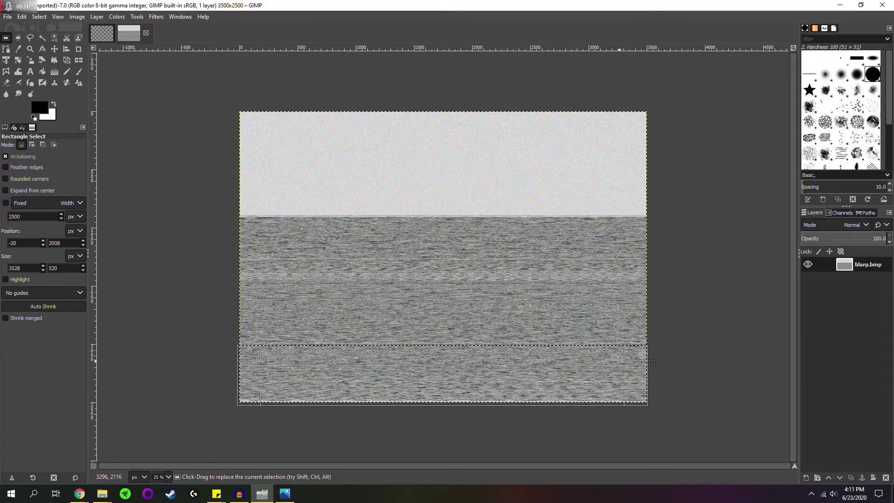
{"action": "left_click", "coordinate": [742, 329]}
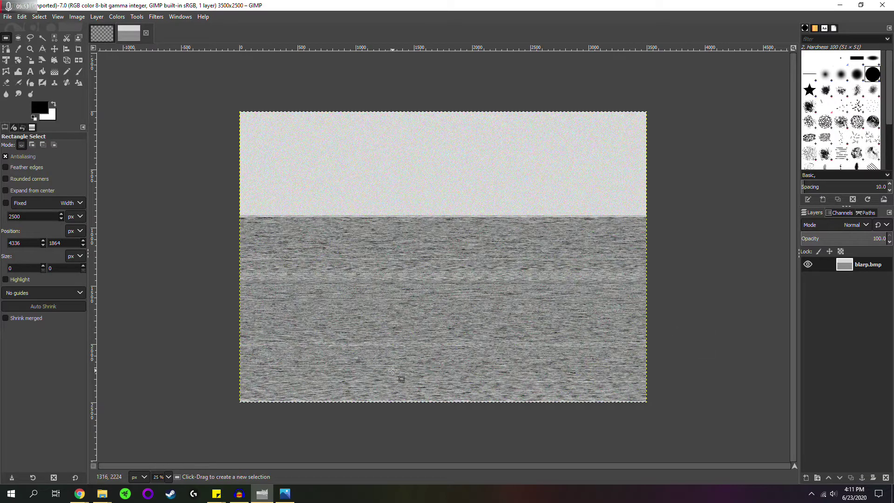
{"action": "left_click", "coordinate": [9, 19]}
{"action": "left_click", "coordinate": [42, 164]}
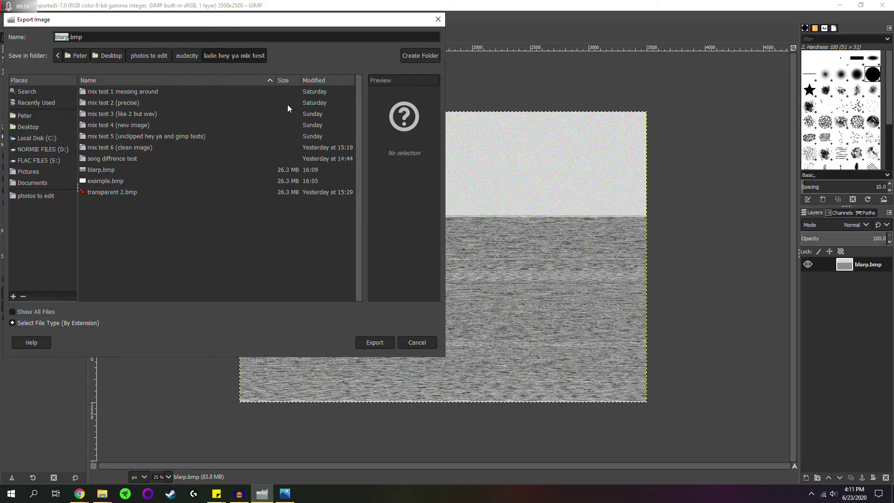
{"action": "left_click", "coordinate": [417, 343]}
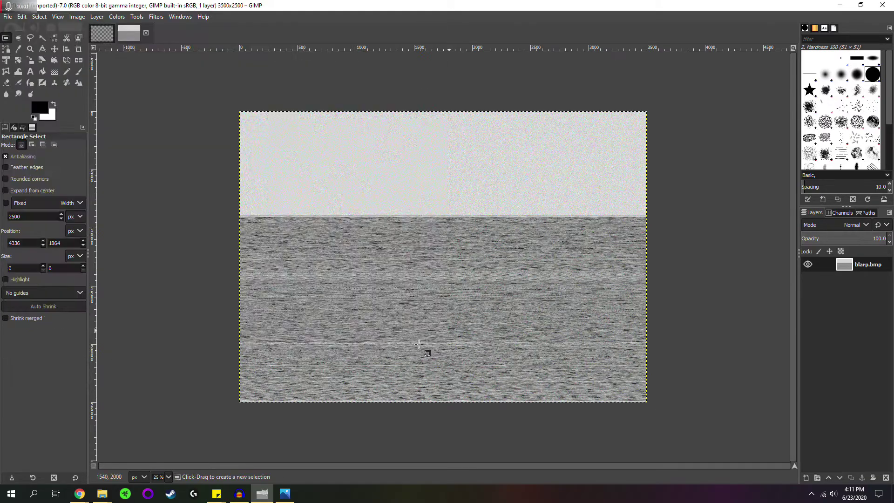
{"action": "left_click", "coordinate": [239, 493]}
Step: Import blarp.bmp as raw data: U-Law encoding, 2 channels stereo, 44100 Hz
{"action": "left_click", "coordinate": [239, 95]}
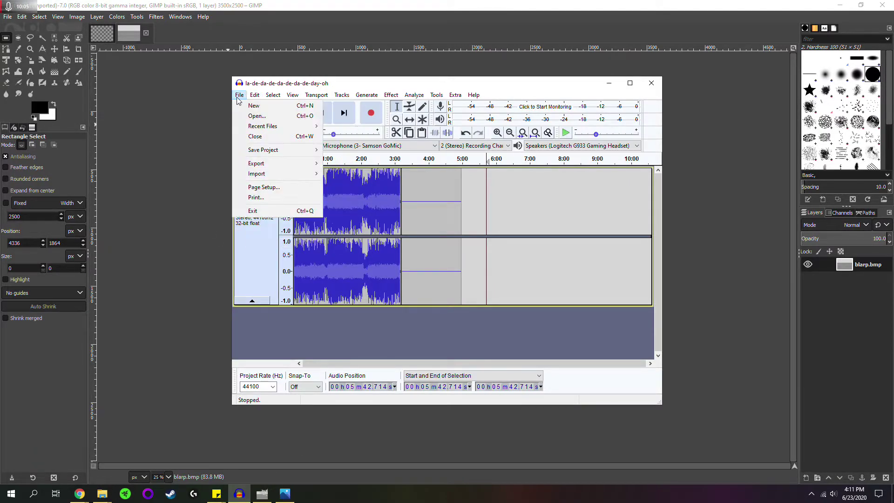
{"action": "mouse_move", "coordinate": [274, 175]}
{"action": "left_click", "coordinate": [349, 204]}
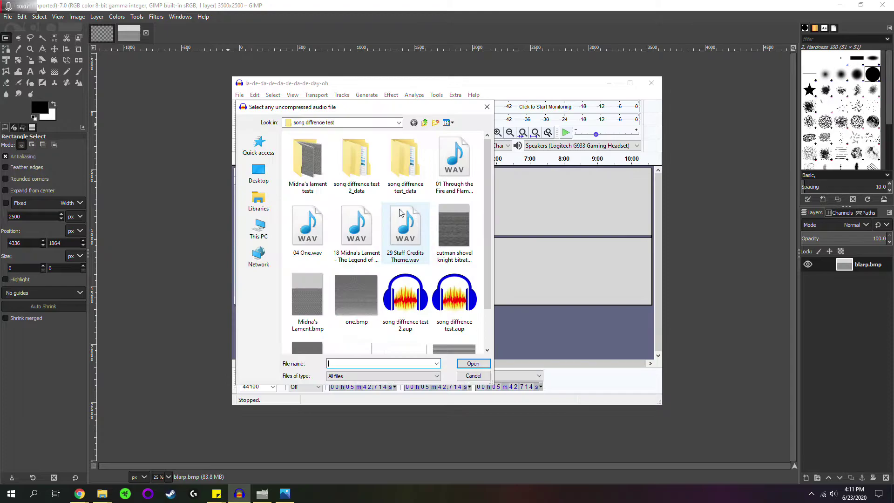
{"action": "scroll", "coordinate": [442, 135], "scroll_direction": "down", "scroll_amount": 1}
{"action": "left_click", "coordinate": [424, 122]}
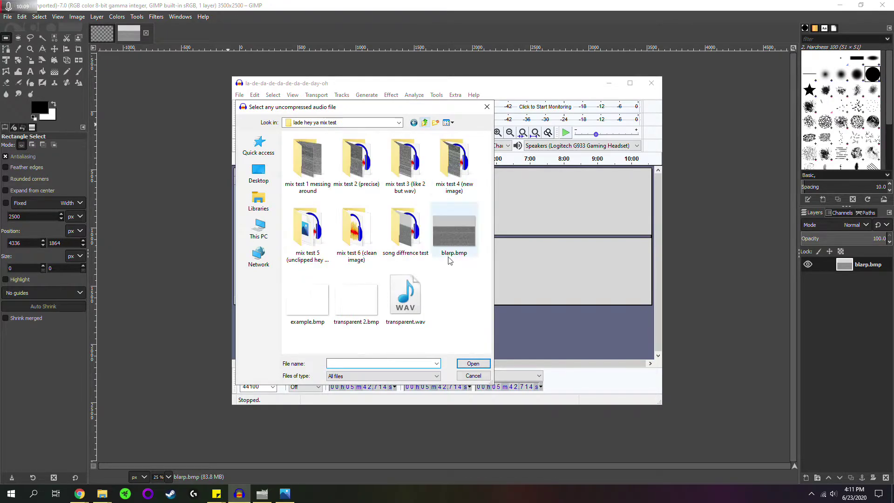
{"action": "left_click", "coordinate": [454, 233]}
{"action": "left_click", "coordinate": [481, 362]}
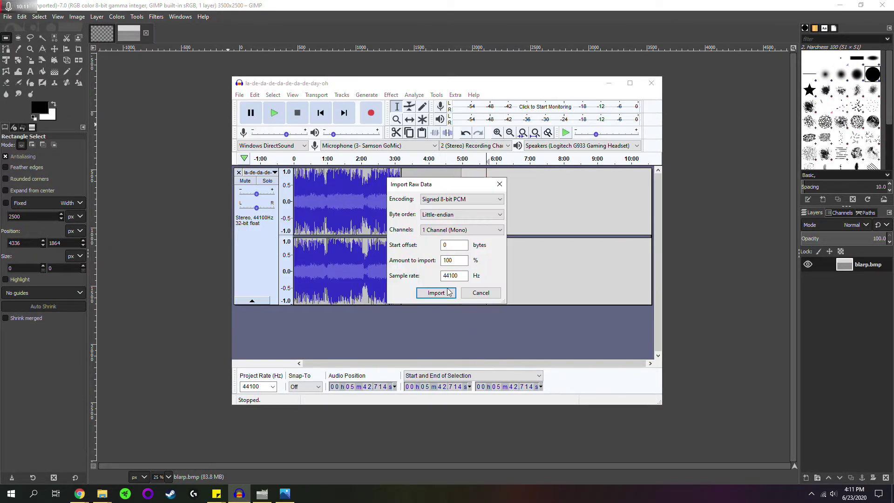
{"action": "left_click", "coordinate": [447, 230]}
{"action": "left_click", "coordinate": [447, 246]}
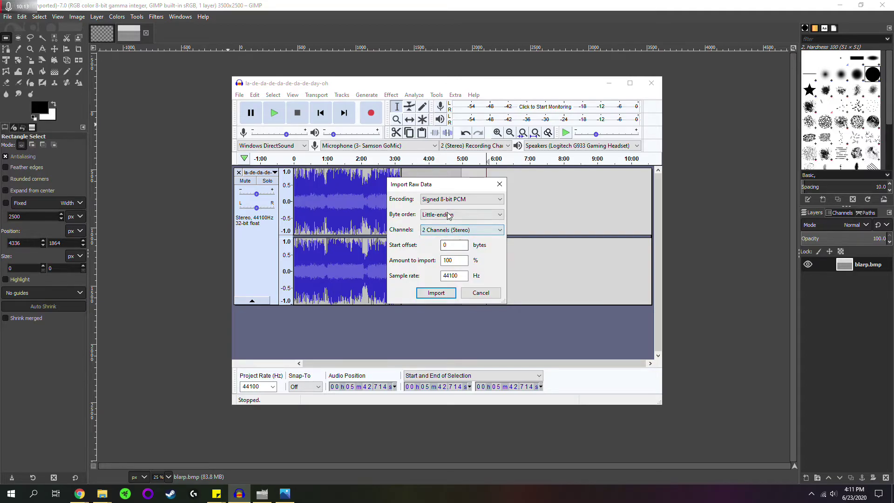
{"action": "left_click", "coordinate": [447, 199]}
{"action": "left_click", "coordinate": [437, 258]}
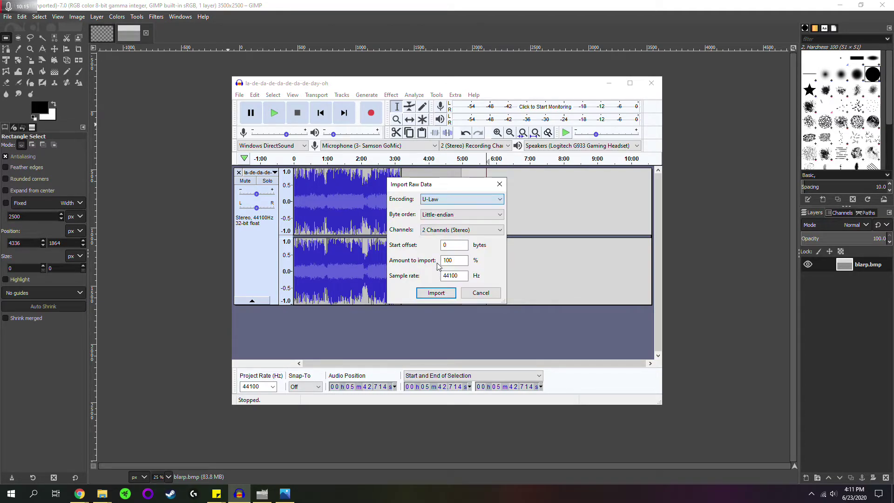
{"action": "left_click", "coordinate": [431, 293]}
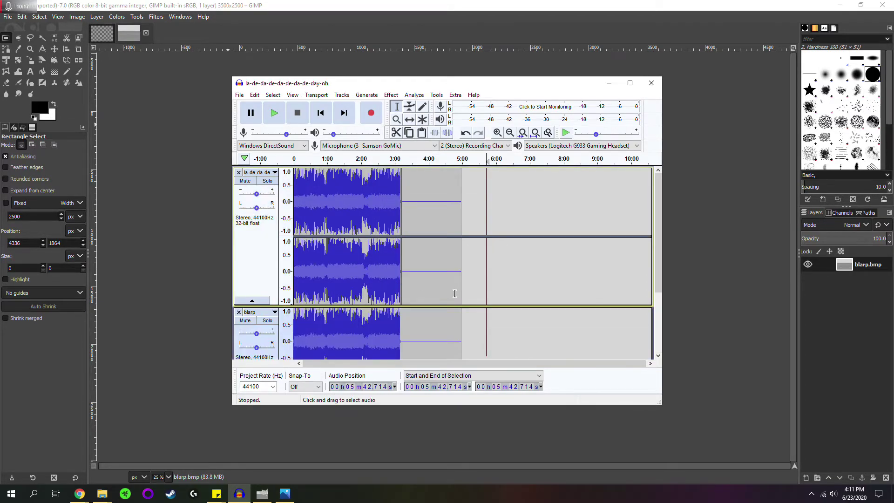
{"action": "scroll", "coordinate": [452, 310], "scroll_direction": "up", "scroll_amount": 1}
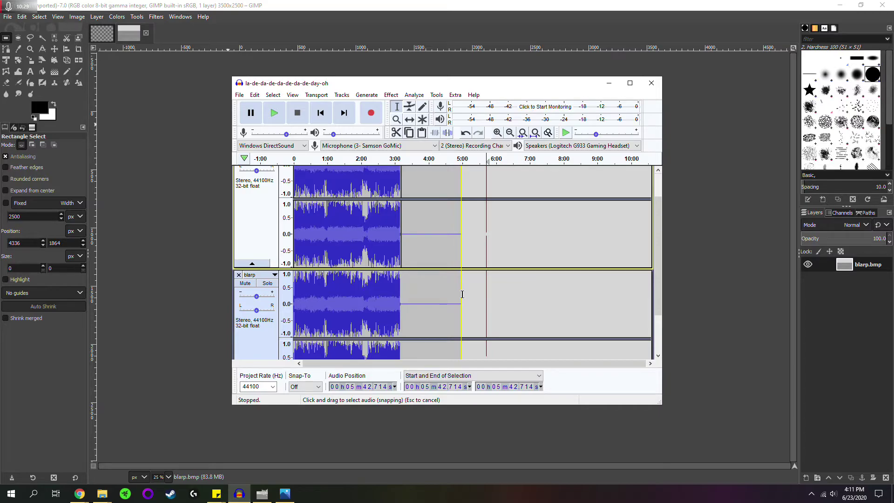
{"action": "scroll", "coordinate": [462, 294], "scroll_direction": "down", "scroll_amount": 2}
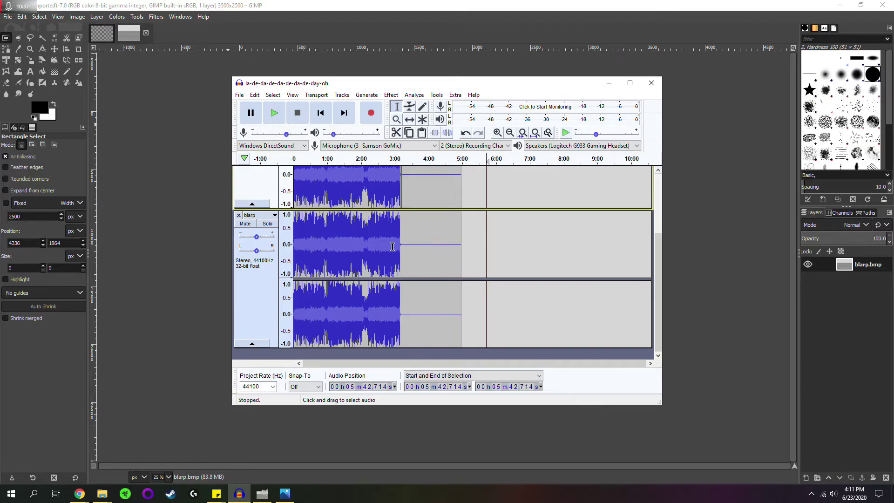
{"action": "scroll", "coordinate": [463, 246], "scroll_direction": "up", "scroll_amount": 3}
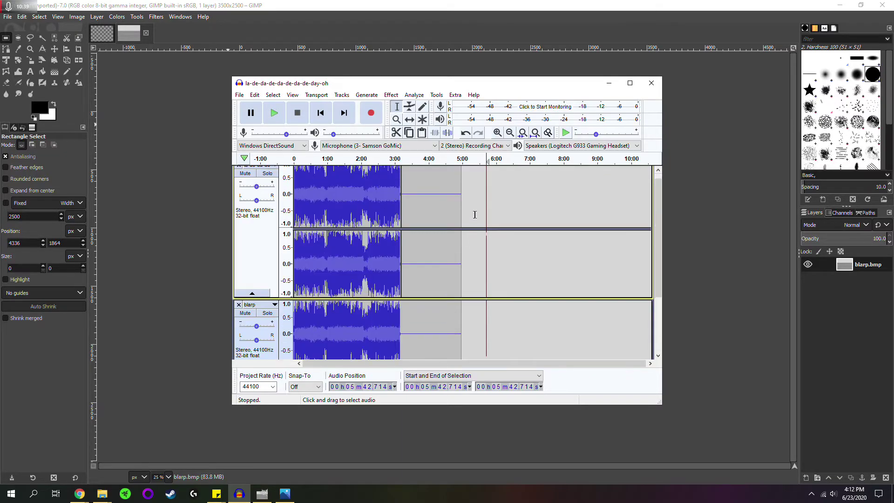
{"action": "scroll", "coordinate": [462, 247], "scroll_direction": "down", "scroll_amount": 3}
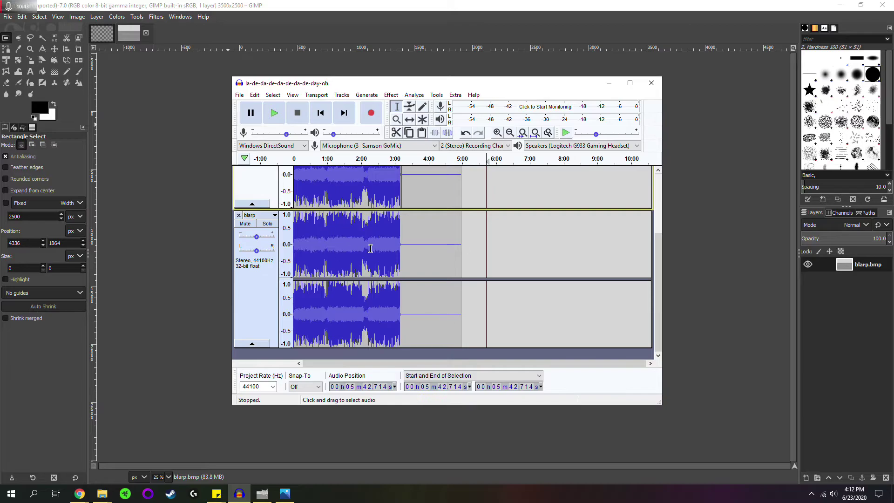
{"action": "left_click", "coordinate": [351, 255]}
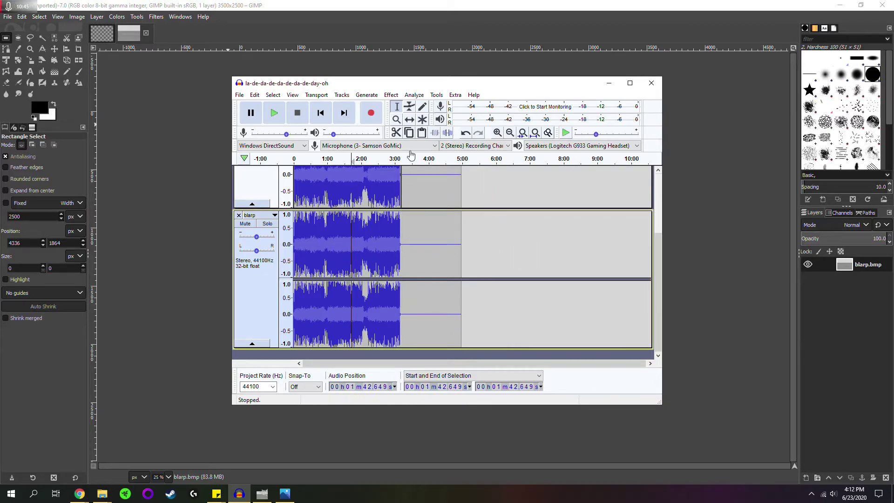
Step: Select the whole blarp track from 0:00 to 5:10.430 after dismissing the no-selection warning
{"action": "left_click", "coordinate": [391, 95]}
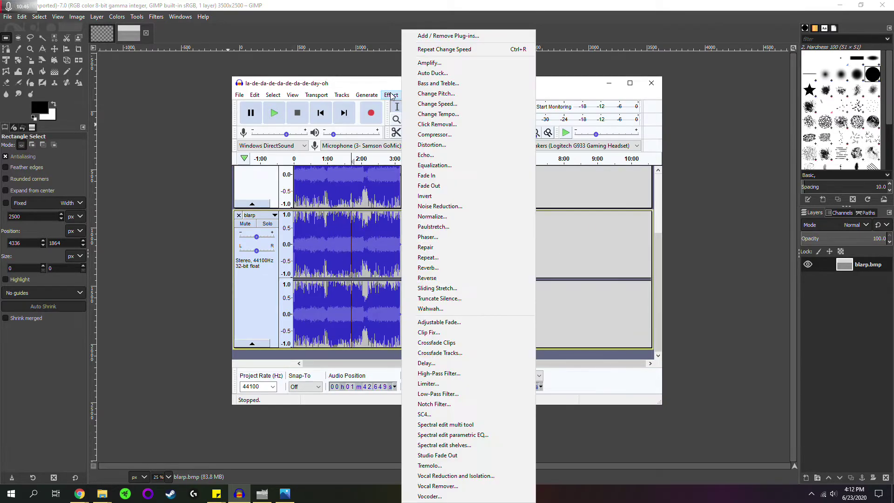
{"action": "left_click", "coordinate": [459, 104]}
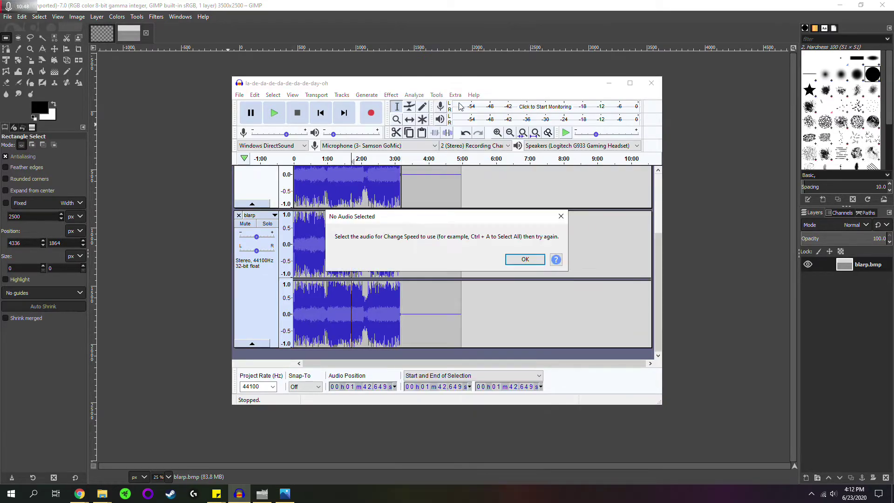
{"action": "left_click", "coordinate": [561, 216]}
{"action": "left_click_drag", "start_coordinate": [467, 248], "coordinate": [291, 252]}
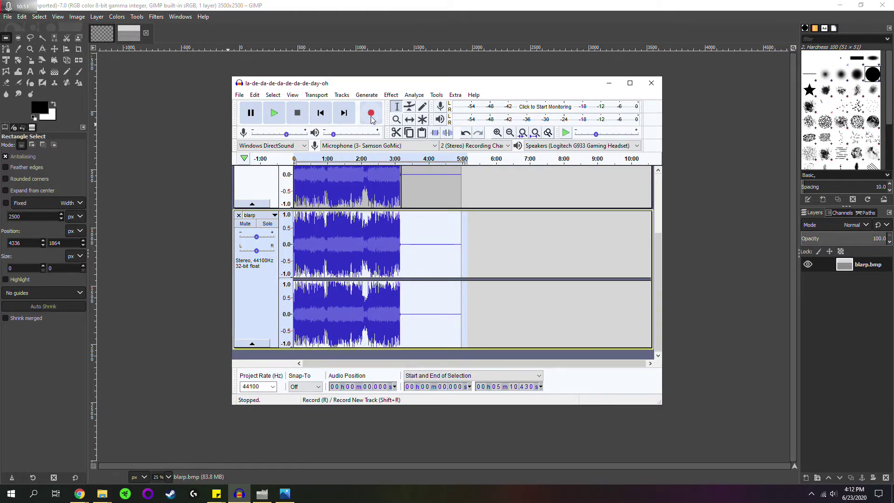
Step: Apply Change Speed to the blarp track with multiplier 1.333 (33.333%)
{"action": "left_click", "coordinate": [391, 95]}
{"action": "left_click", "coordinate": [455, 102]}
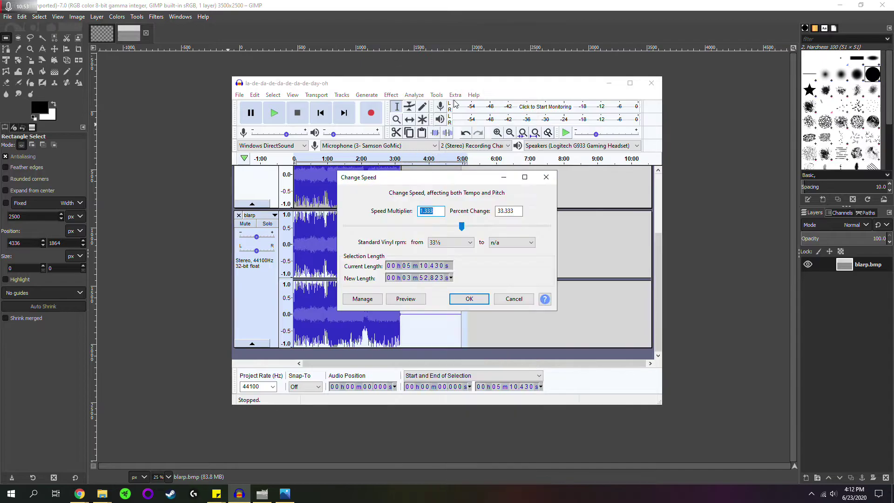
{"action": "left_click", "coordinate": [520, 212]}
{"action": "left_click", "coordinate": [469, 299]}
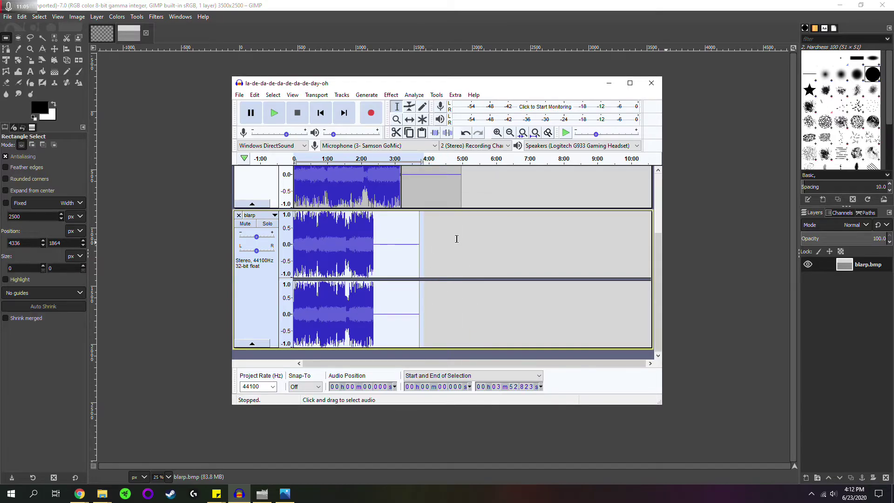
{"action": "left_click", "coordinate": [467, 239], "text": "shift"}
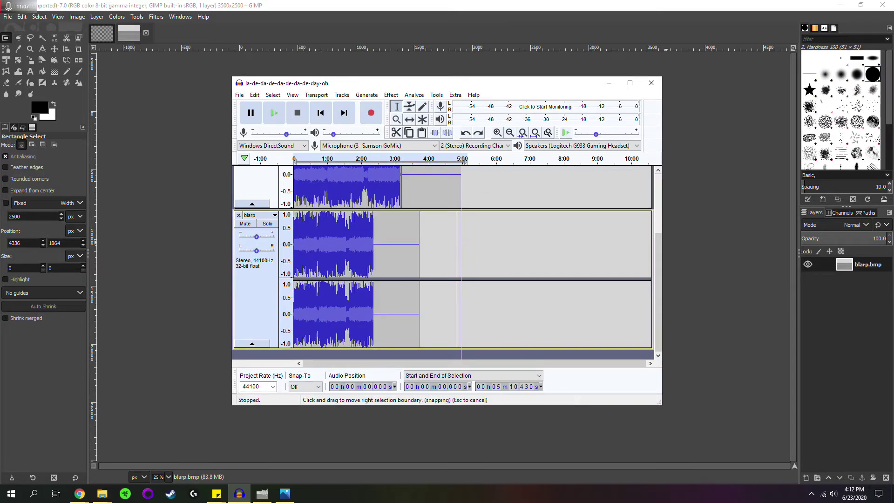
Step: Undo Change Speed so the blarp track returns to its unsped length, audio ending near 3:10
{"action": "key", "text": "ctrl+z"}
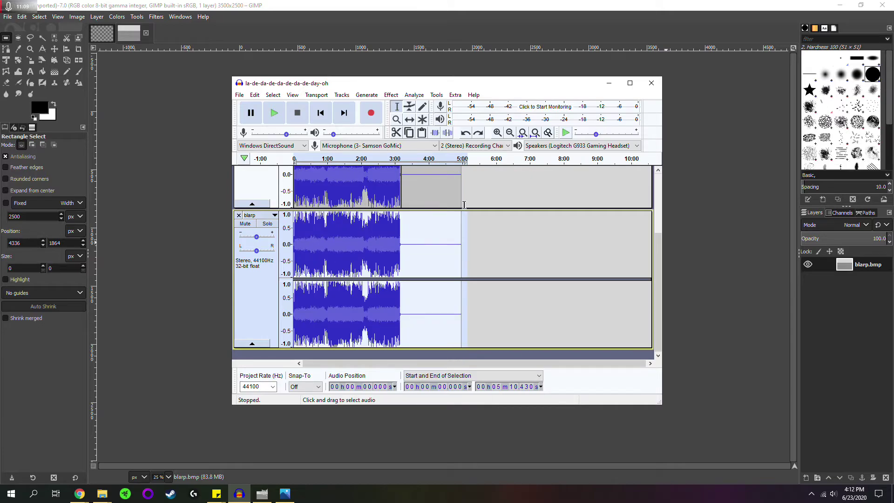
{"action": "left_click", "coordinate": [499, 266]}
{"action": "scroll", "coordinate": [492, 270], "scroll_direction": "up", "scroll_amount": 1}
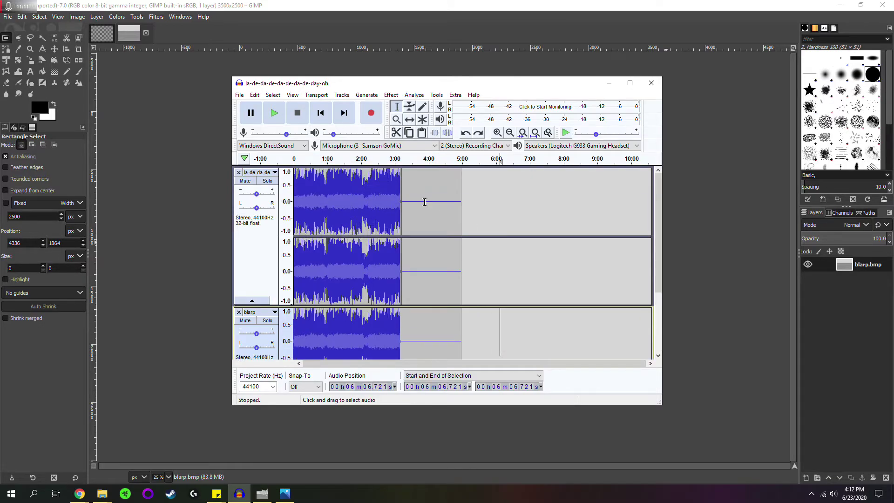
{"action": "scroll", "coordinate": [343, 189], "scroll_direction": "down", "scroll_amount": 1}
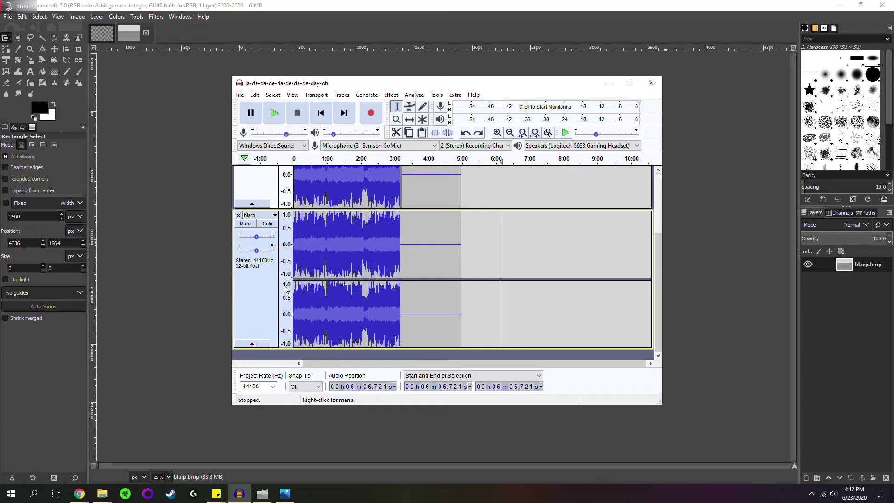
{"action": "scroll", "coordinate": [335, 198], "scroll_direction": "up", "scroll_amount": 4}
{"action": "scroll", "coordinate": [331, 203], "scroll_direction": "down", "scroll_amount": 2}
{"action": "scroll", "coordinate": [343, 261], "scroll_direction": "up", "scroll_amount": 2}
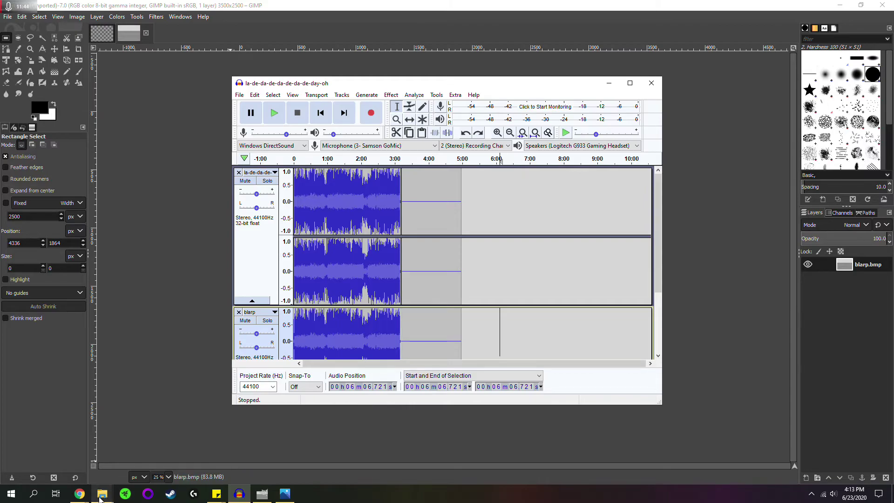
Step: Bring back the lade hey ya mix test folder window and open its song diffrence test subfolder
{"action": "mouse_move", "coordinate": [102, 494]}
{"action": "mouse_move", "coordinate": [131, 465]}
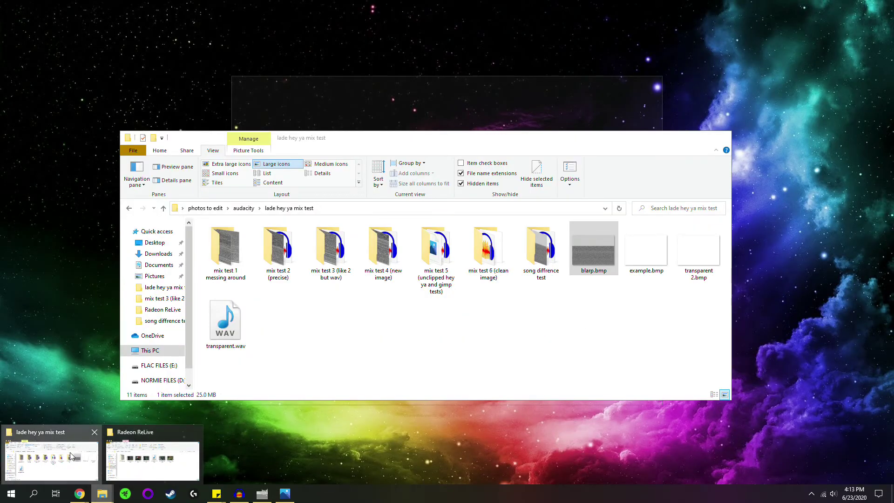
{"action": "left_click", "coordinate": [51, 460]}
{"action": "left_click", "coordinate": [568, 333]}
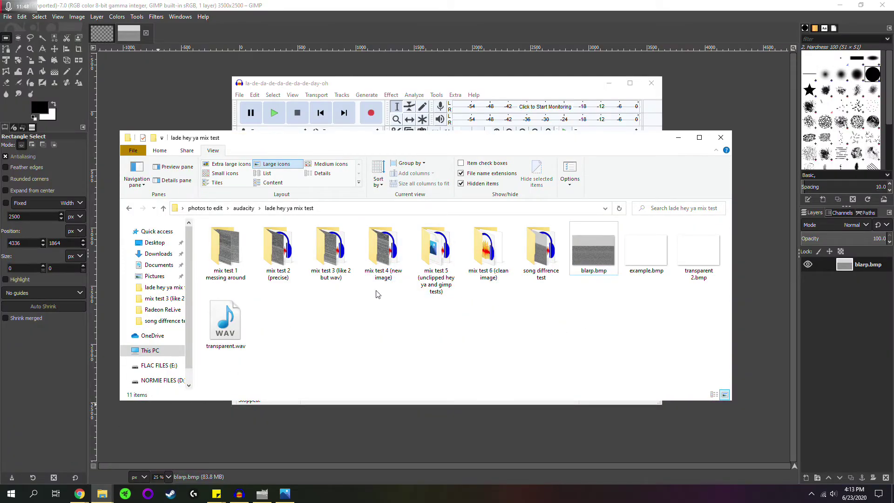
{"action": "double_click", "coordinate": [540, 259]}
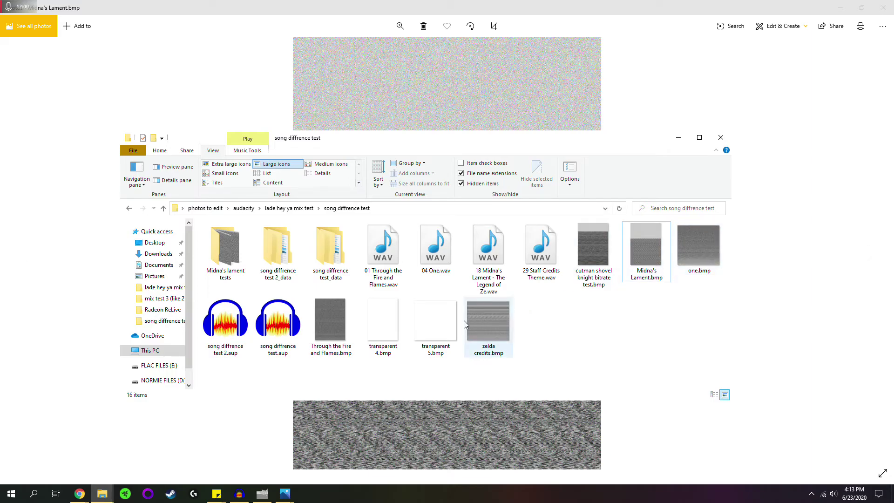
Step: Select Through the Fire and Flames.bmp, then minimize the folder window to reveal the Audacity project
{"action": "left_click", "coordinate": [334, 321]}
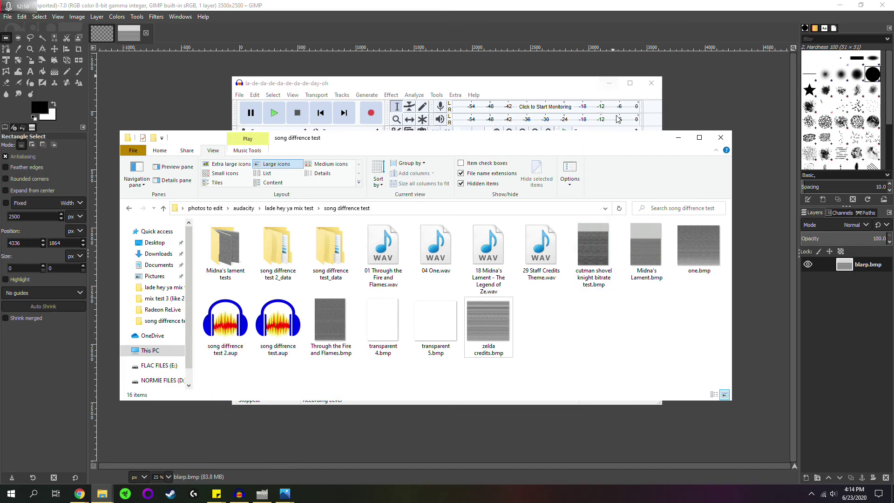
{"action": "left_click", "coordinate": [679, 137]}
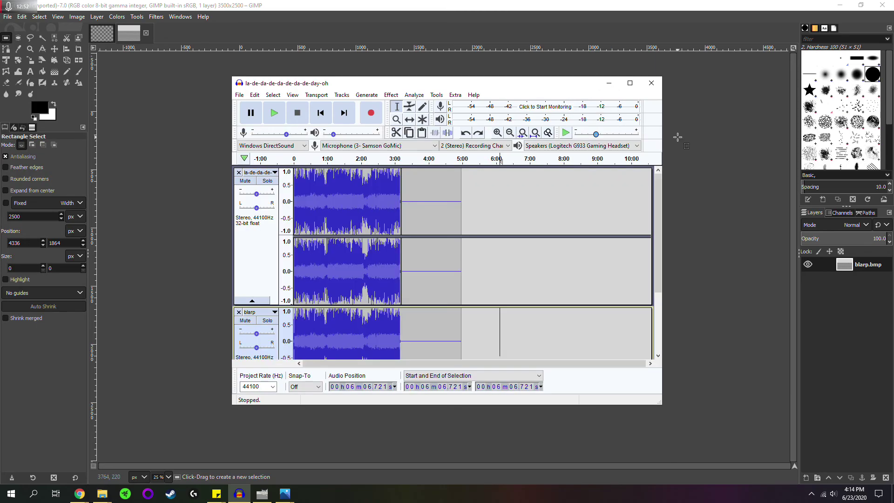